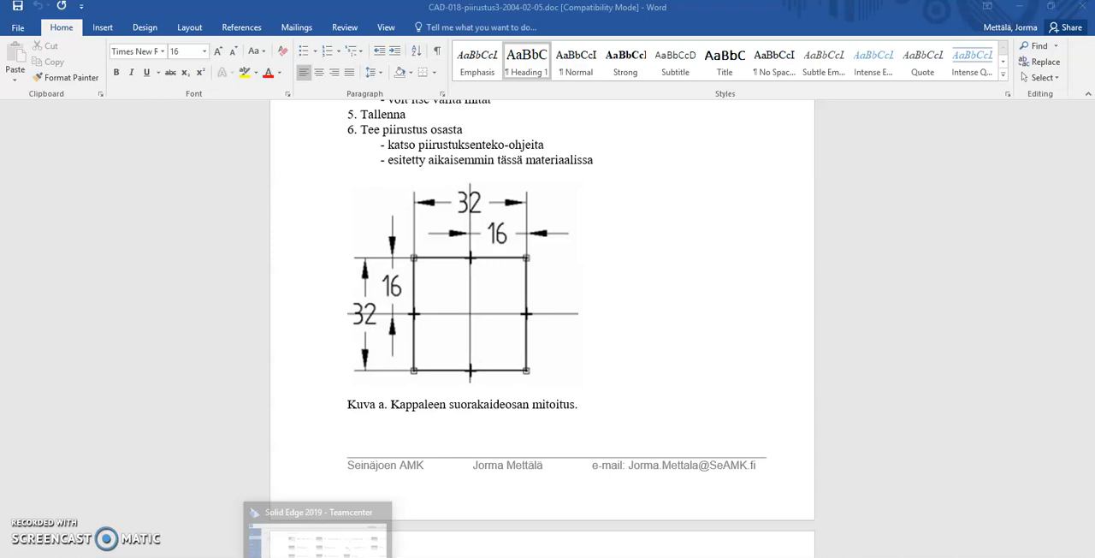
- Switch from the Word instructions to Solid Edge 2019
left_click(320, 556)
left_click(81, 118)
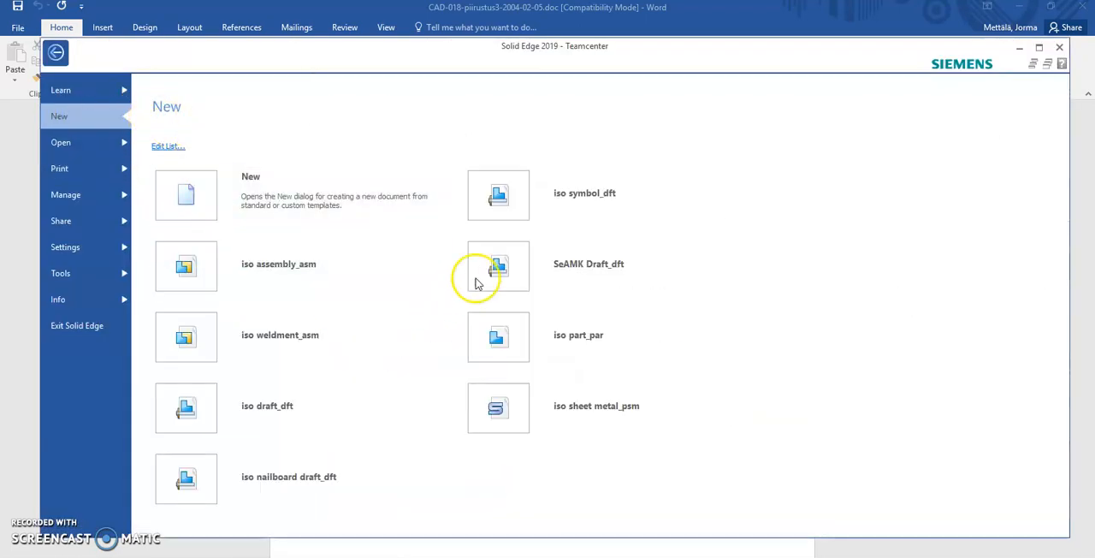
left_click(516, 335)
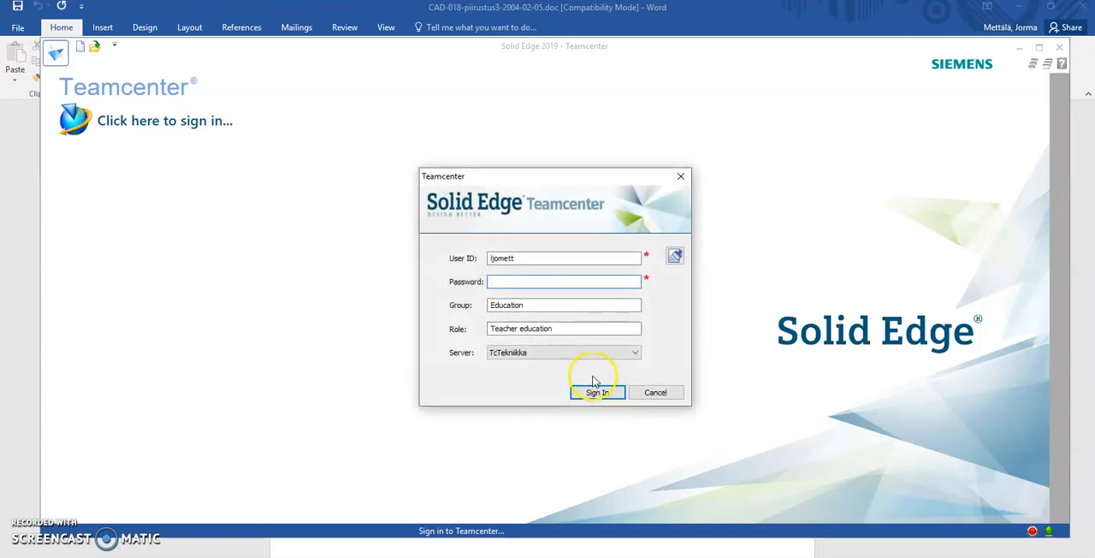
left_click(652, 392)
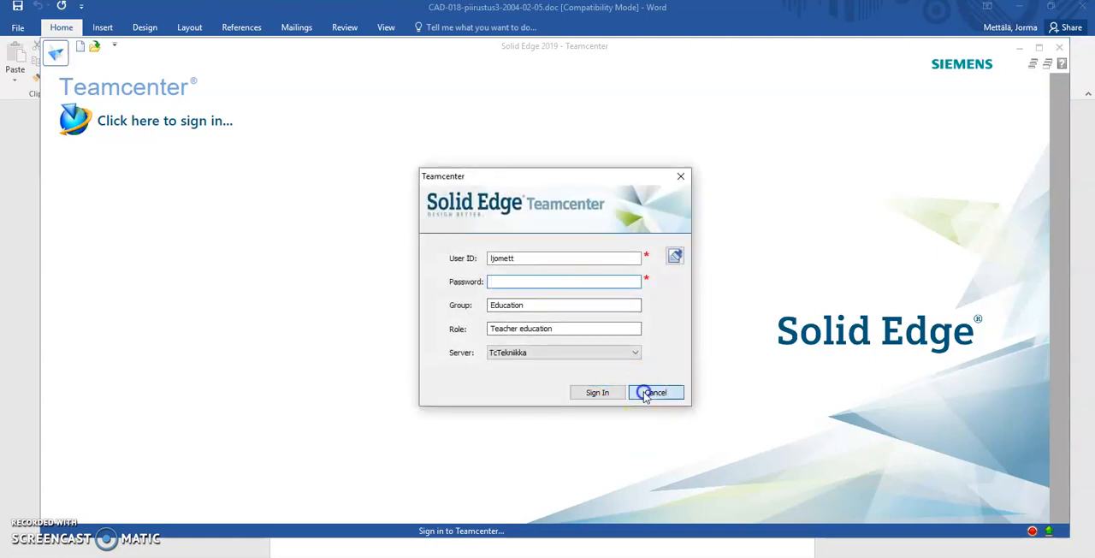
- Turn off Teamcenter mode so that documents are managed without signing in
left_click(56, 56)
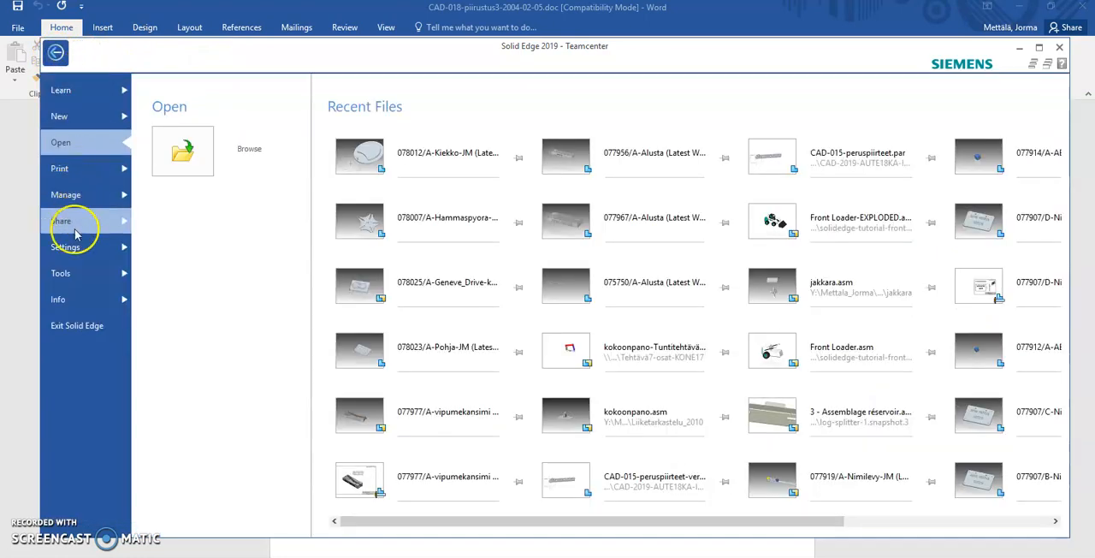
left_click(68, 195)
left_click(318, 141)
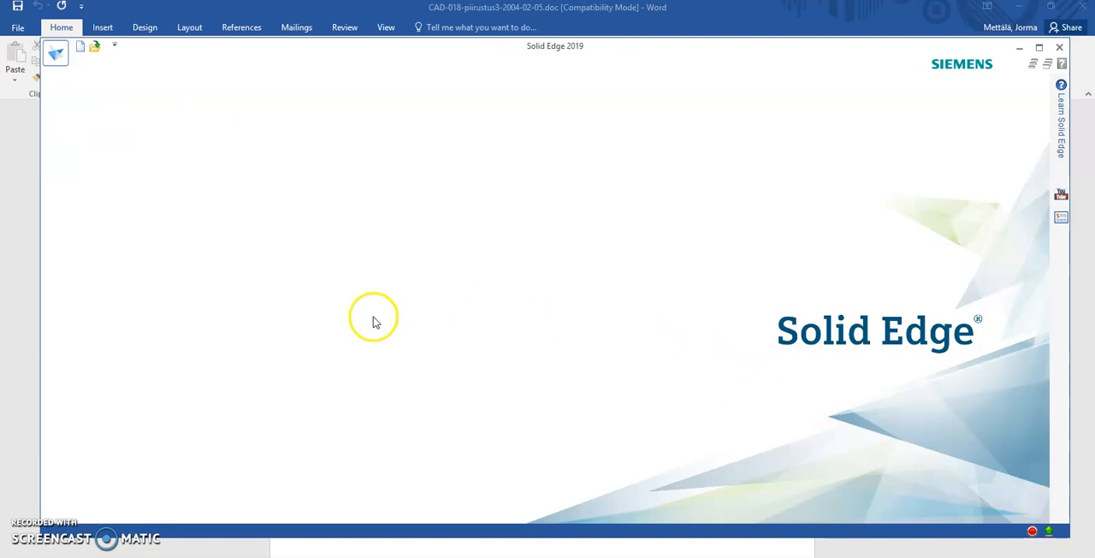
- Set the new-document template list to the ISO Metric standard templates
left_click(55, 52)
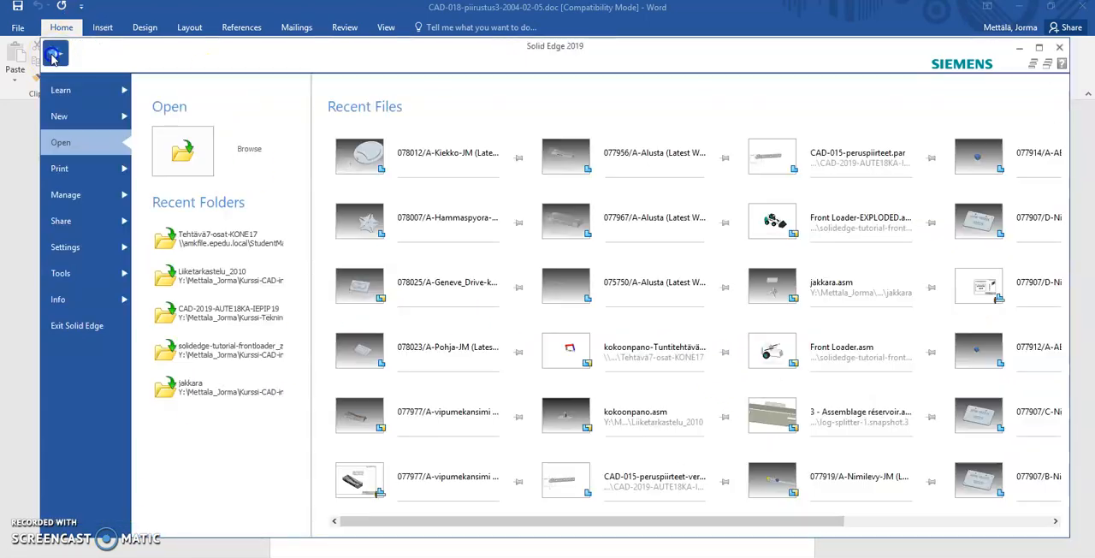
left_click(55, 114)
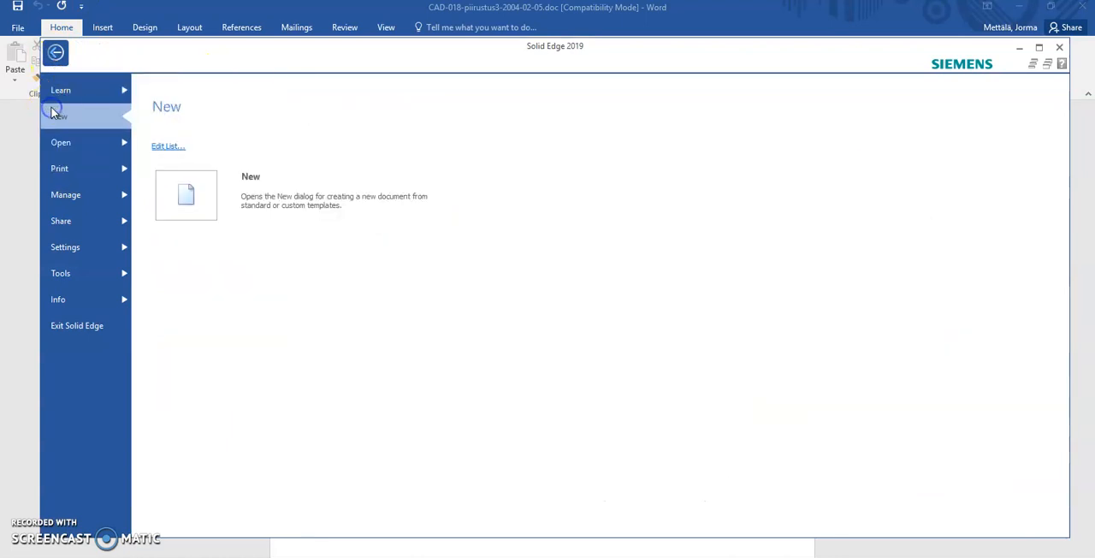
left_click(166, 146)
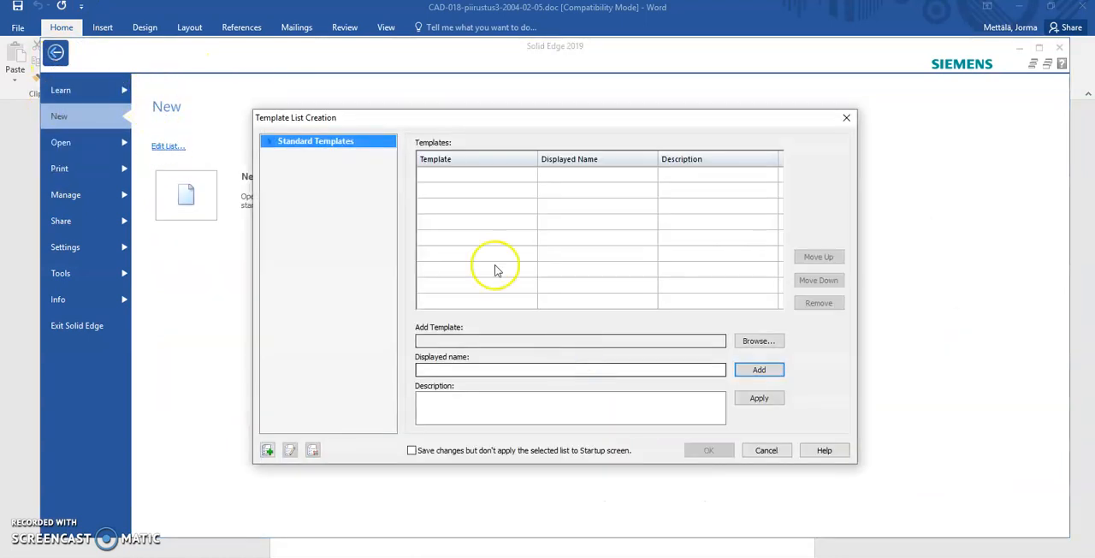
double_click(338, 143)
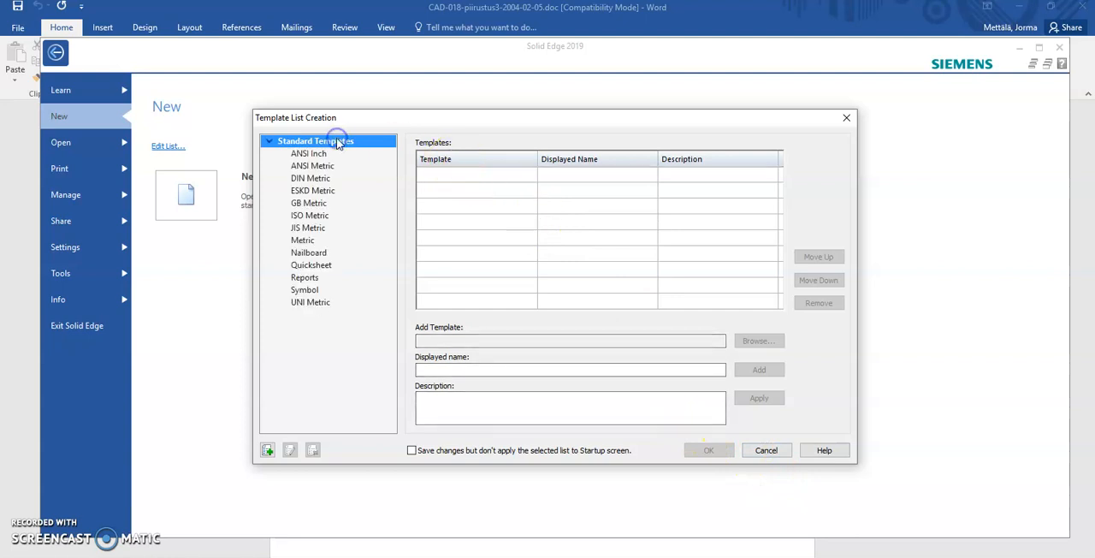
left_click(309, 215)
left_click(708, 450)
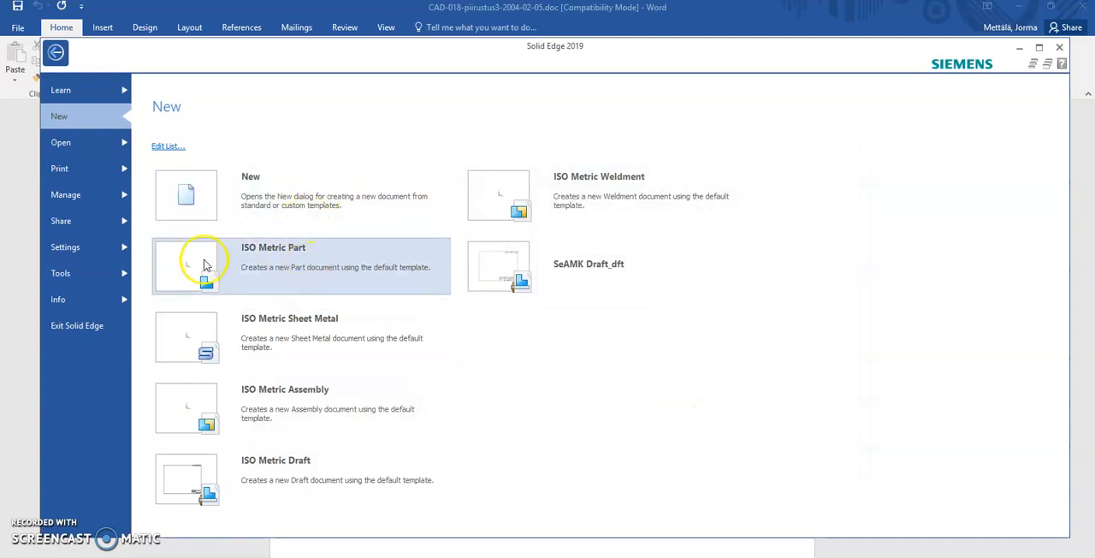
- Create a new ISO Metric Part document and show its base reference planes
left_click(198, 268)
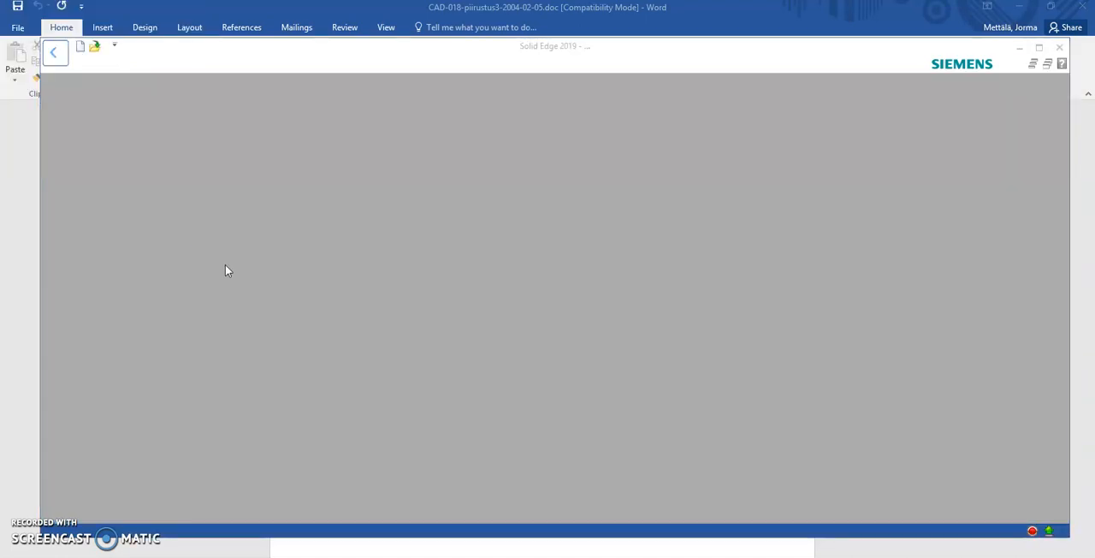
left_click(248, 203)
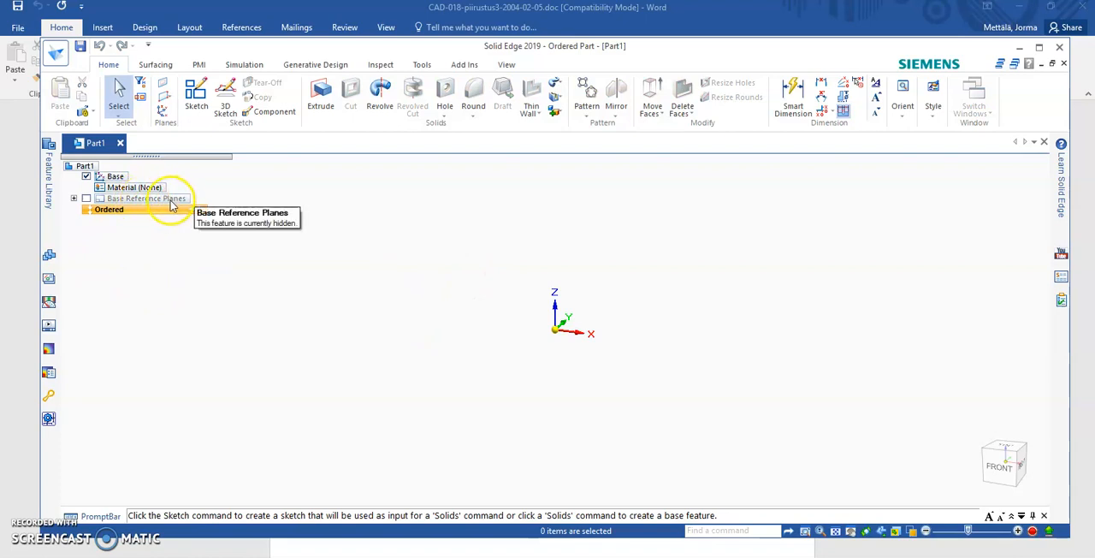
left_click(120, 195)
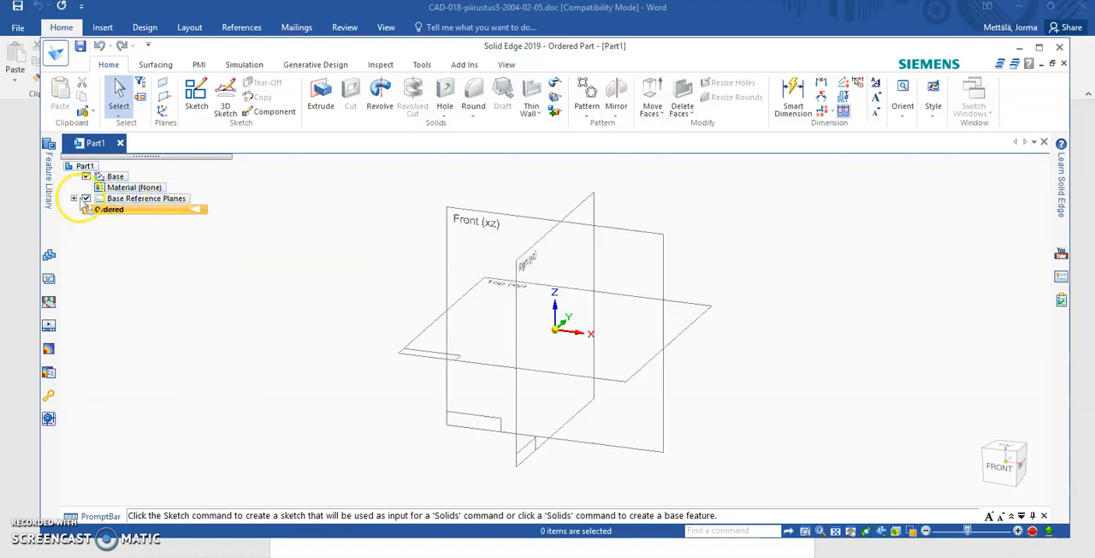
- Start an Extrude on the Top (xy) plane and sketch a Rectangle by Center about 37 by 33 mm at the origin
left_click(320, 92)
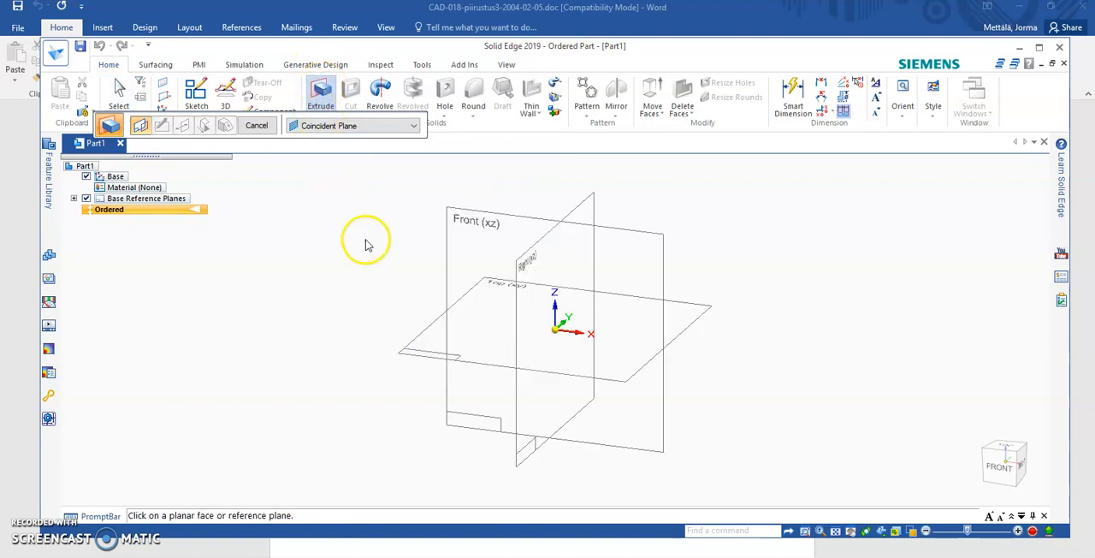
left_click(702, 306)
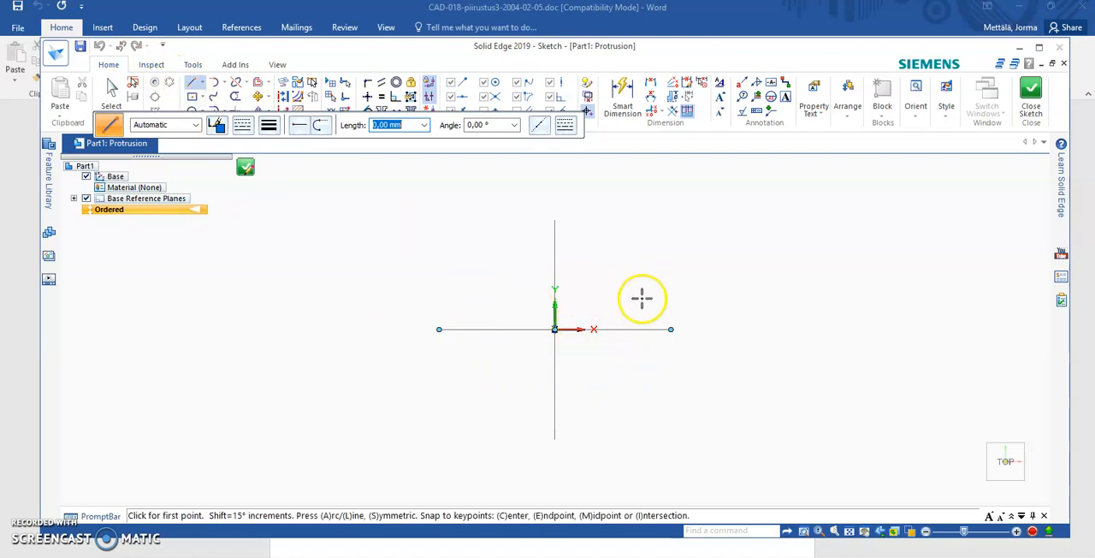
left_click_drag(439, 127, 629, 192)
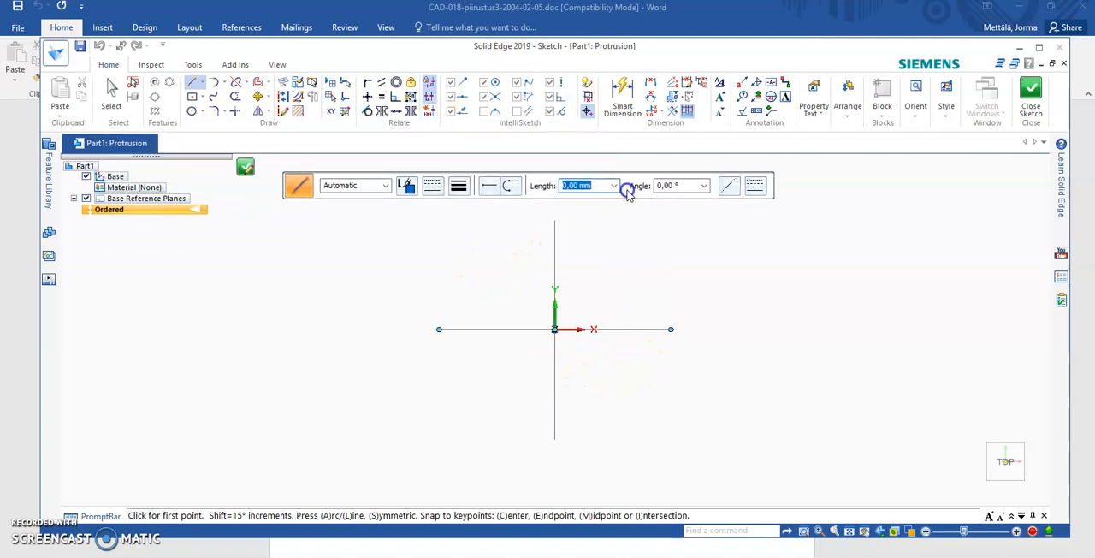
left_click(202, 100)
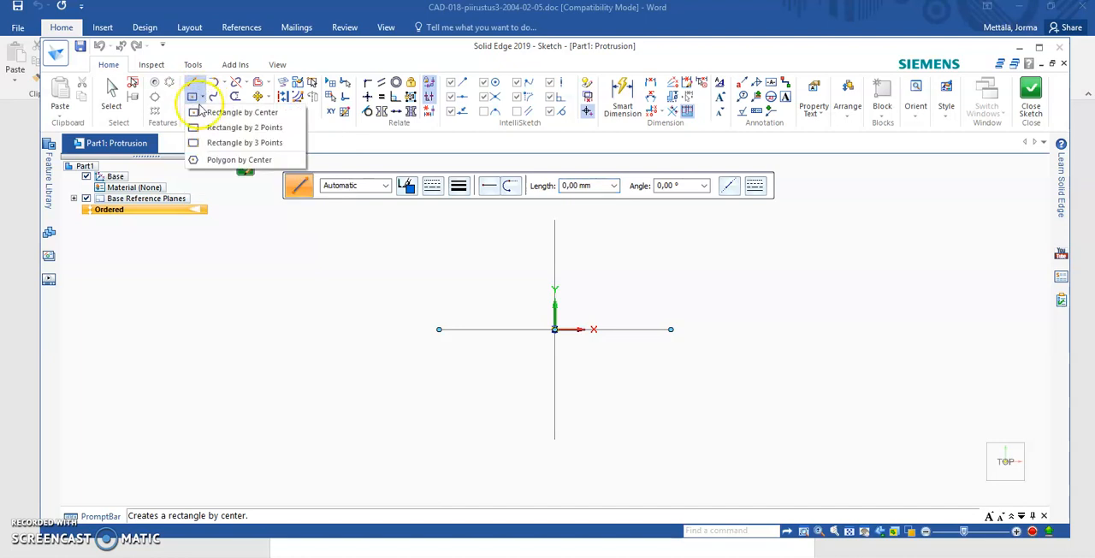
left_click(242, 115)
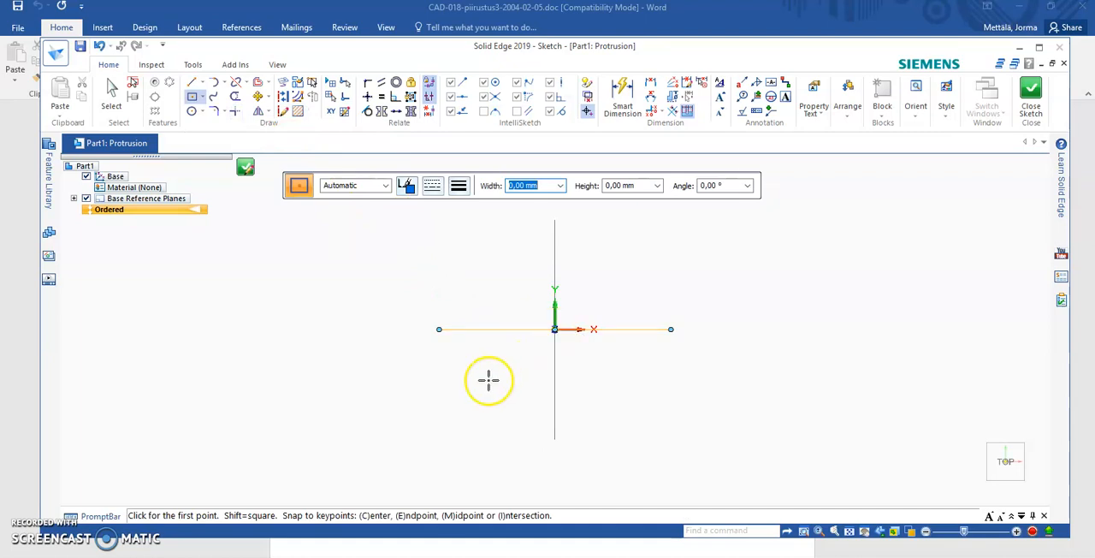
left_click(554, 329)
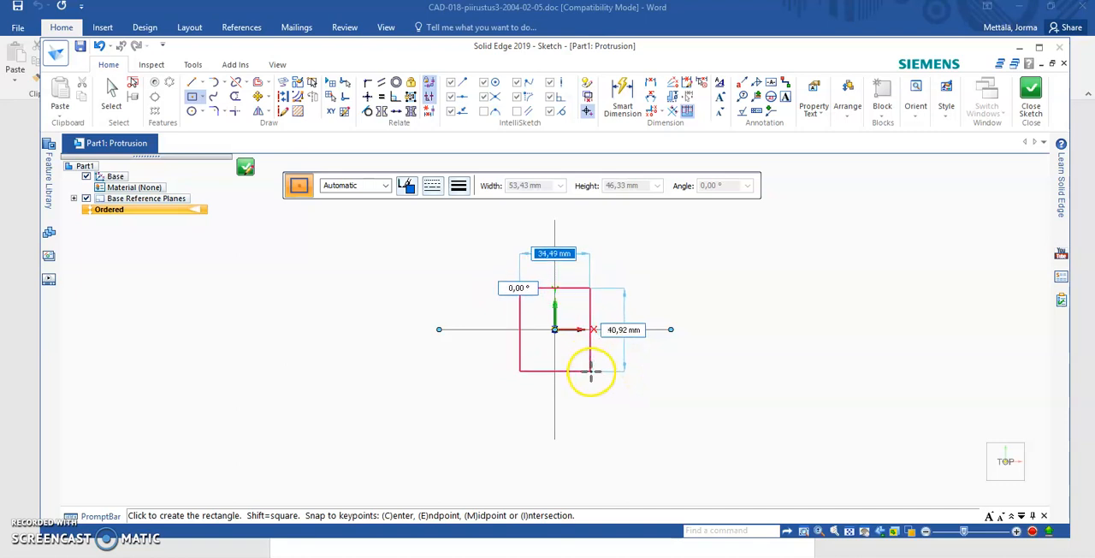
left_click(592, 363)
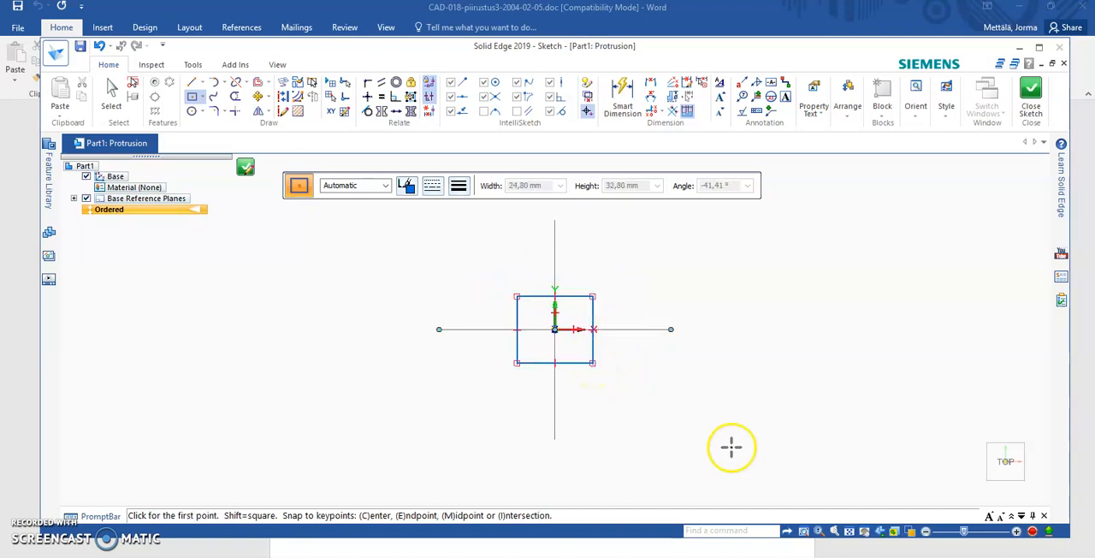
- Dimension the rectangle's lower edge with Smart Dimension and set the width to 32 mm
scroll(477, 341, "up", 2)
scroll(479, 338, "up", 1)
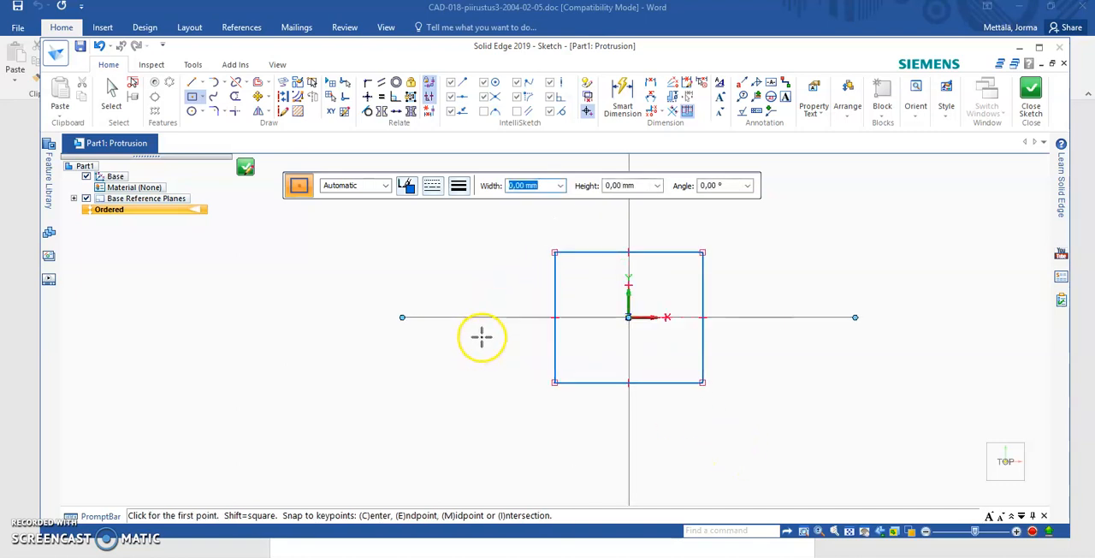
left_click(624, 99)
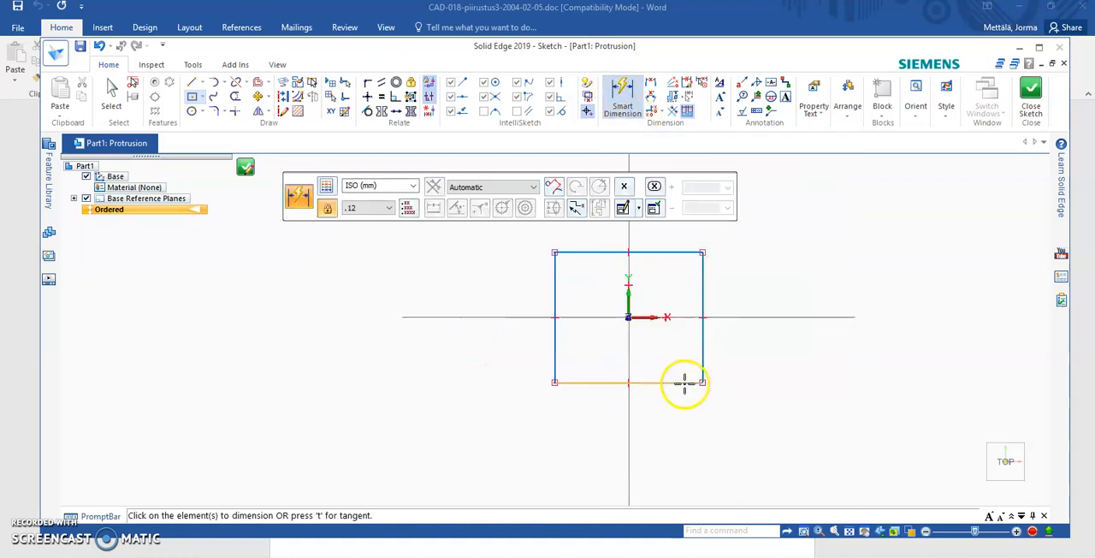
left_click(685, 382)
left_click(766, 419)
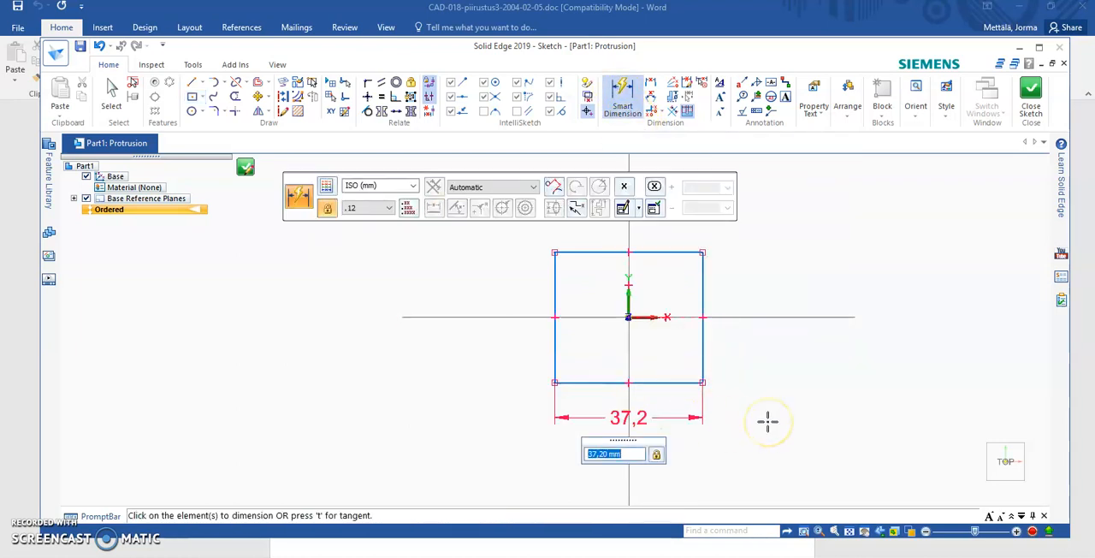
key("Return")
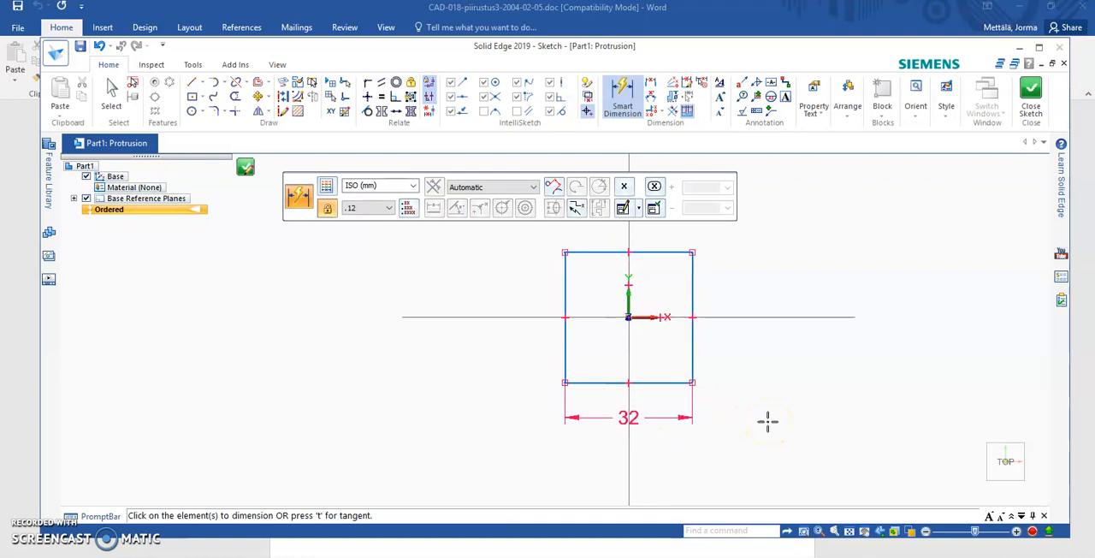
- Dimension the rectangle's right edge and set the height to 32 mm
left_click(694, 355)
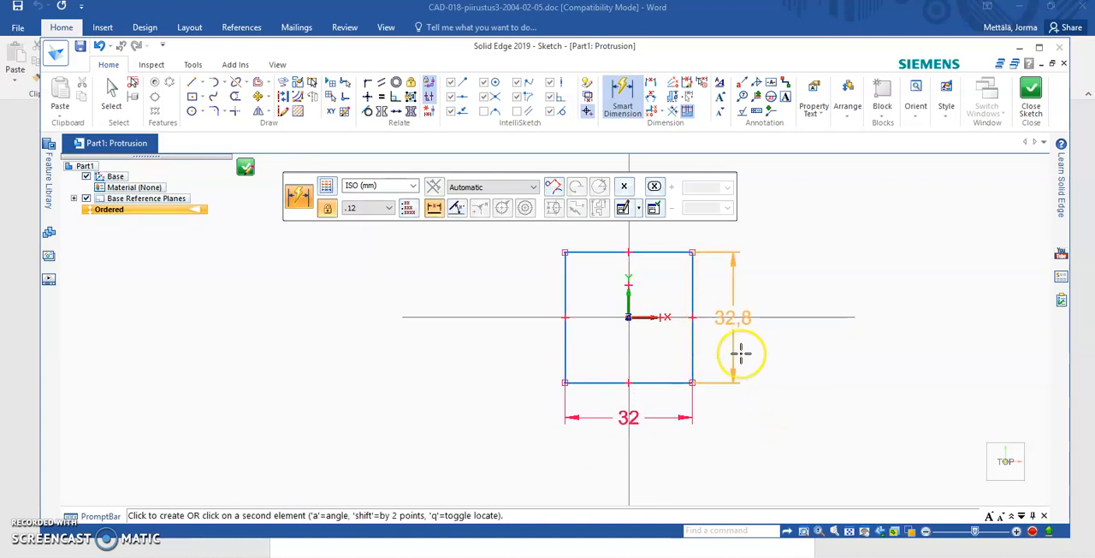
left_click(752, 349)
type("32")
key("Return")
- Add distance dimensions from the rectangle's lower edge to the horizontal axis and from its left edge to the vertical axis
scroll(777, 356, "down", 2)
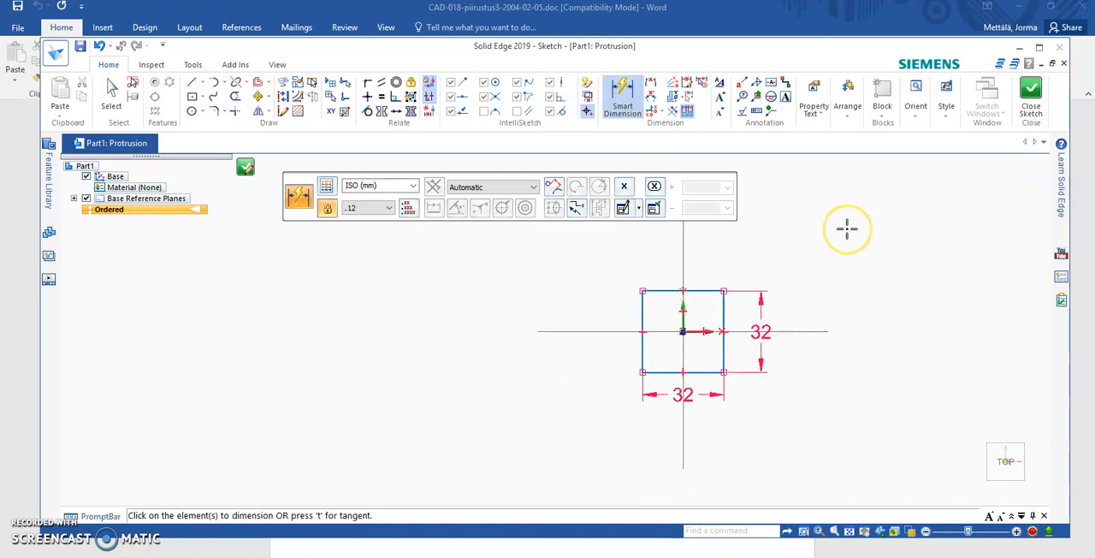
scroll(848, 243, "up", 2)
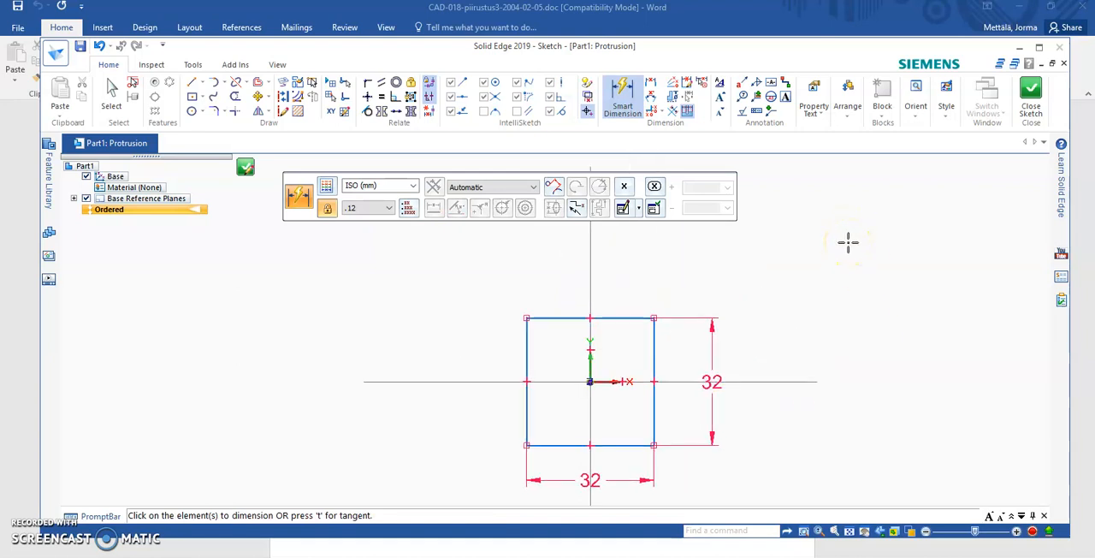
scroll(838, 247, "down", 1)
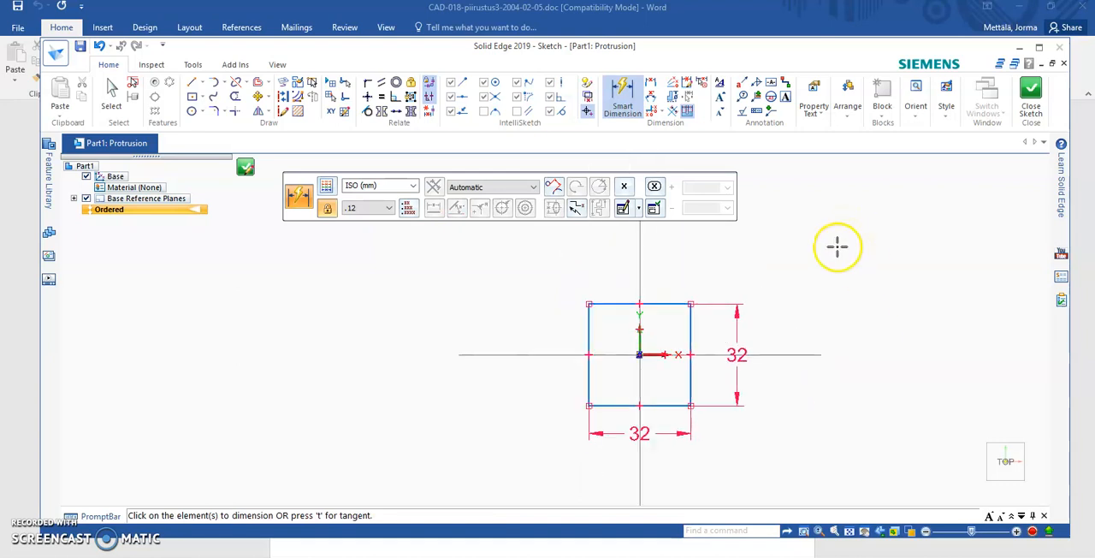
left_click(652, 87)
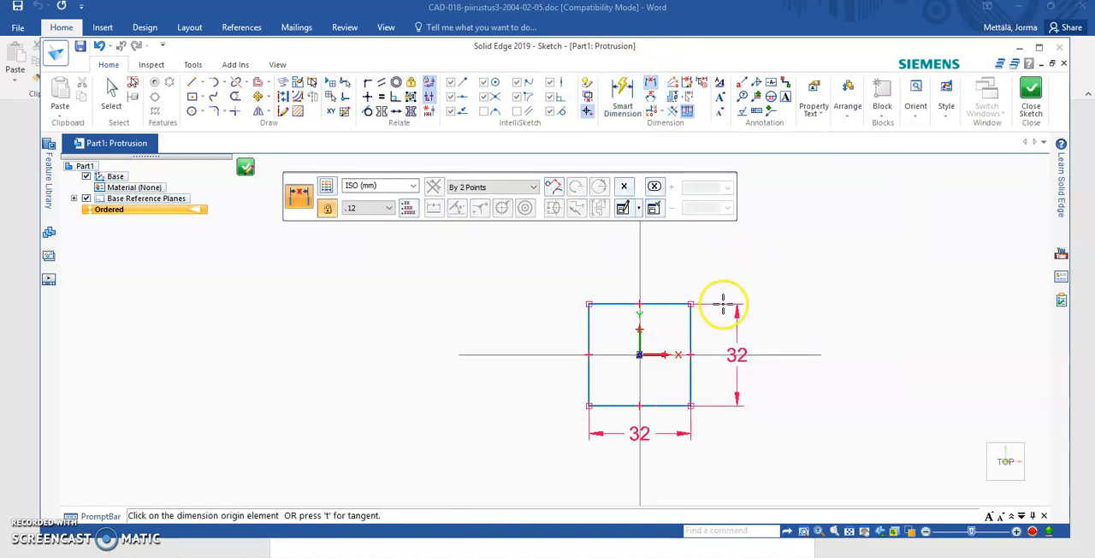
left_click(672, 409)
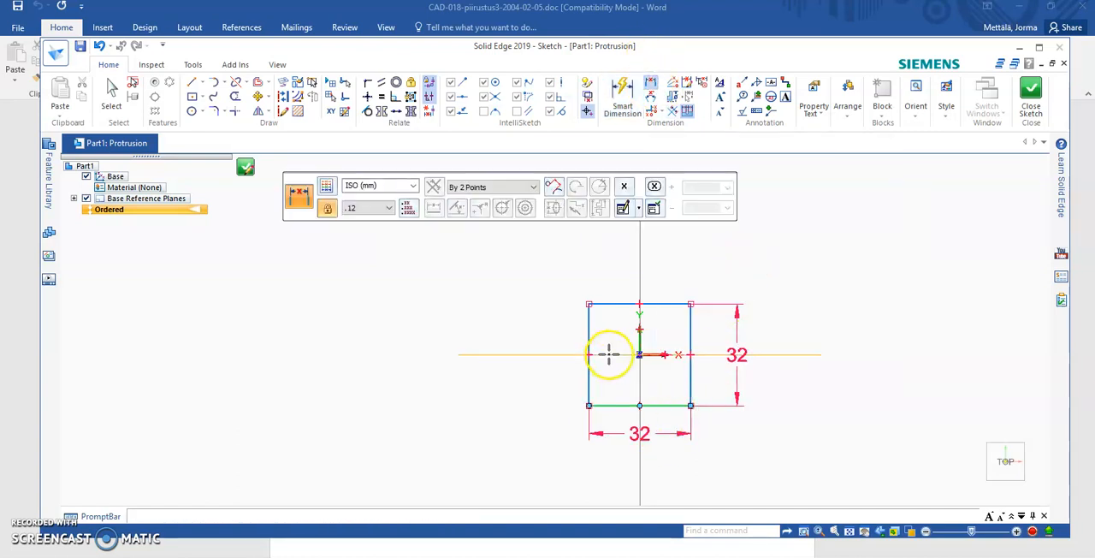
left_click(611, 355)
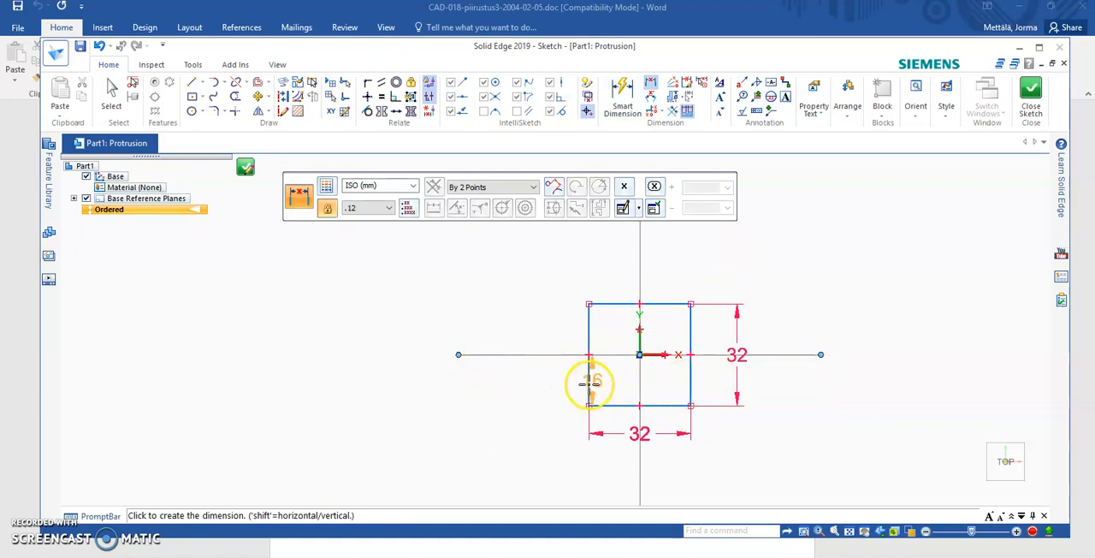
left_click(548, 380)
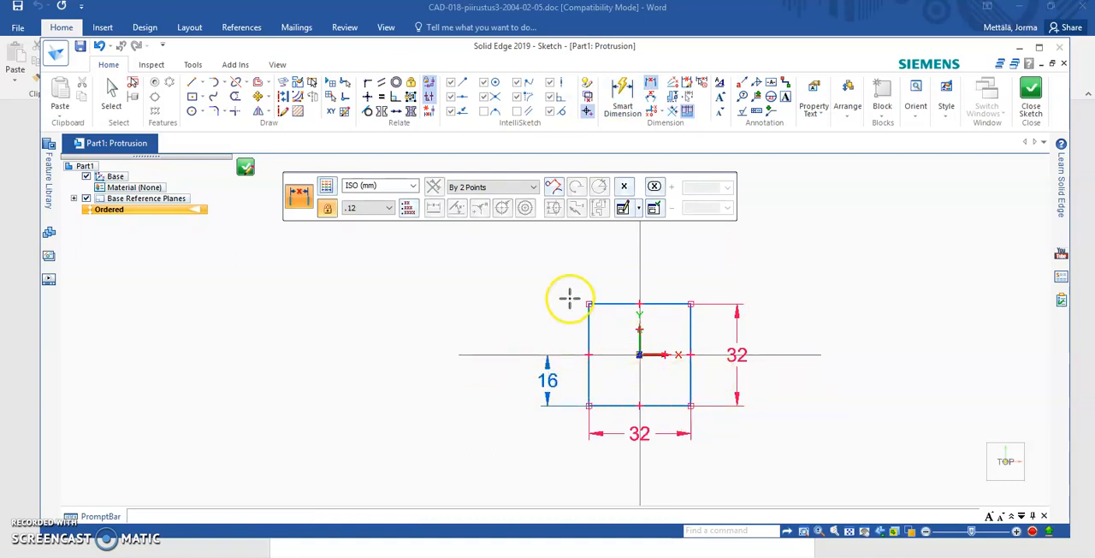
left_click(591, 338)
left_click(641, 249)
left_click(616, 265)
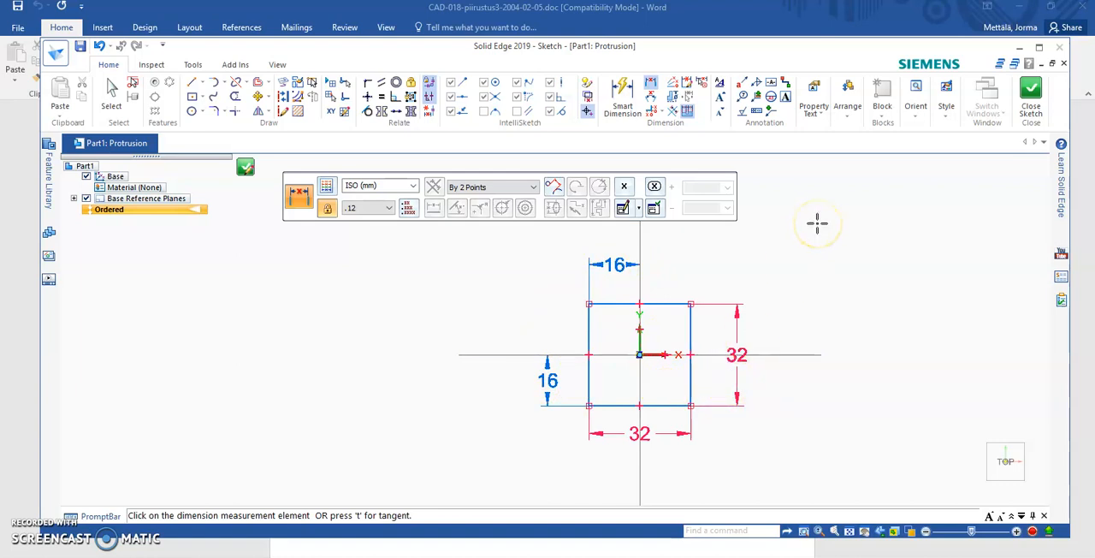
- Close the square profile's sketch and extrude it 50 mm upward from the Top (xy) plane
left_click(1029, 92)
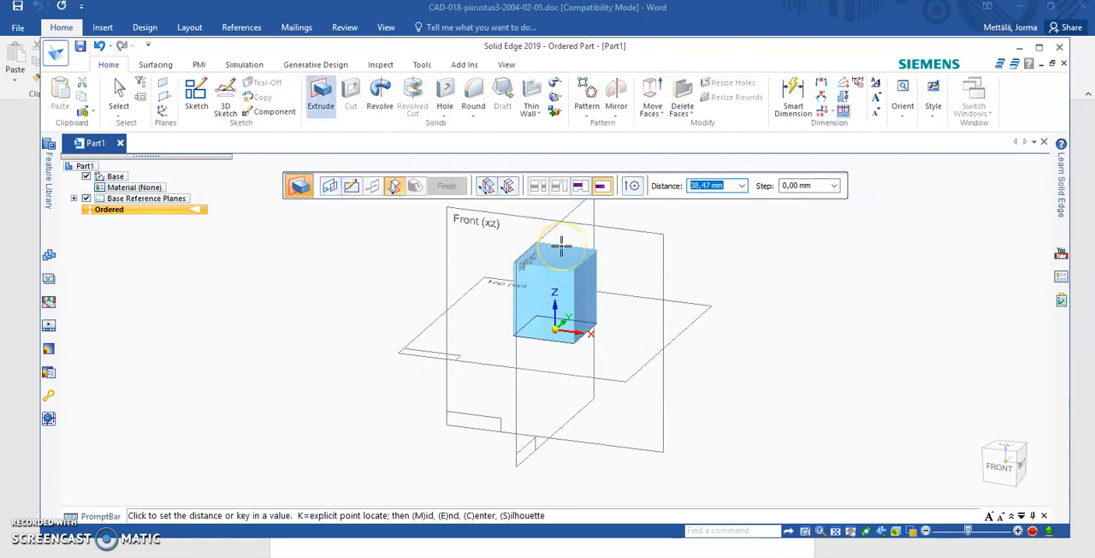
key("Tab")
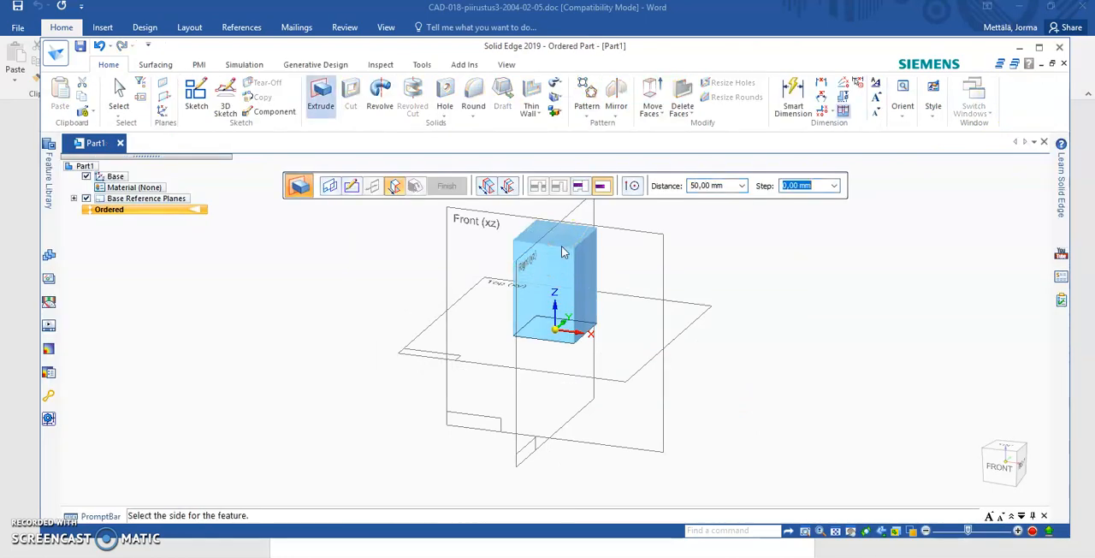
scroll(562, 279, "down", 4)
scroll(594, 245, "up", 4)
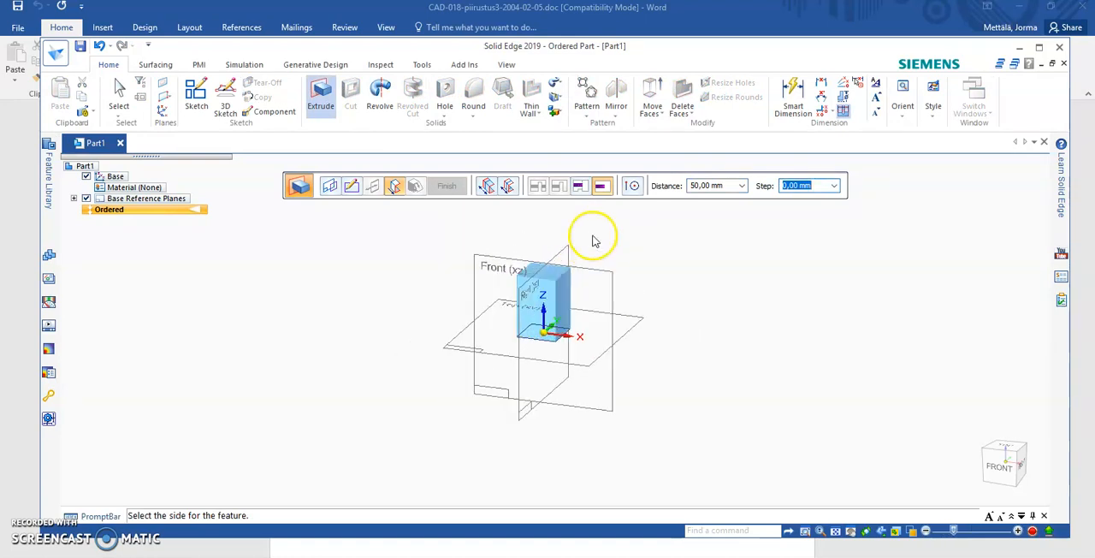
left_click(597, 252)
- Examine the extruded block with its dimensions and check the drawing in the Word exercise
middle_click_drag(721, 330, 710, 350)
scroll(574, 413, "up", 3)
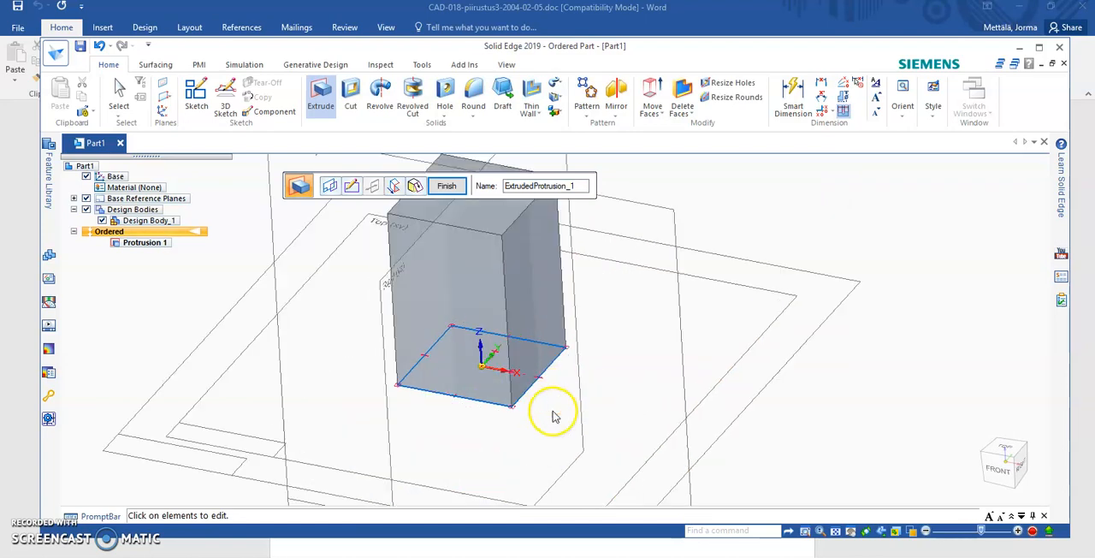
scroll(555, 415, "down", 1)
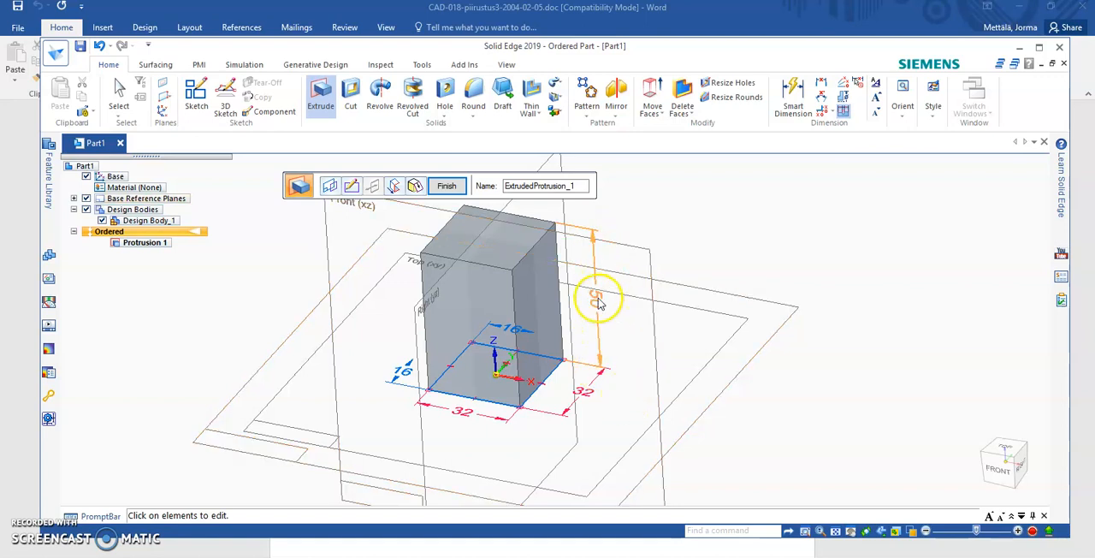
scroll(550, 366, "down", 2)
scroll(489, 364, "up", 1)
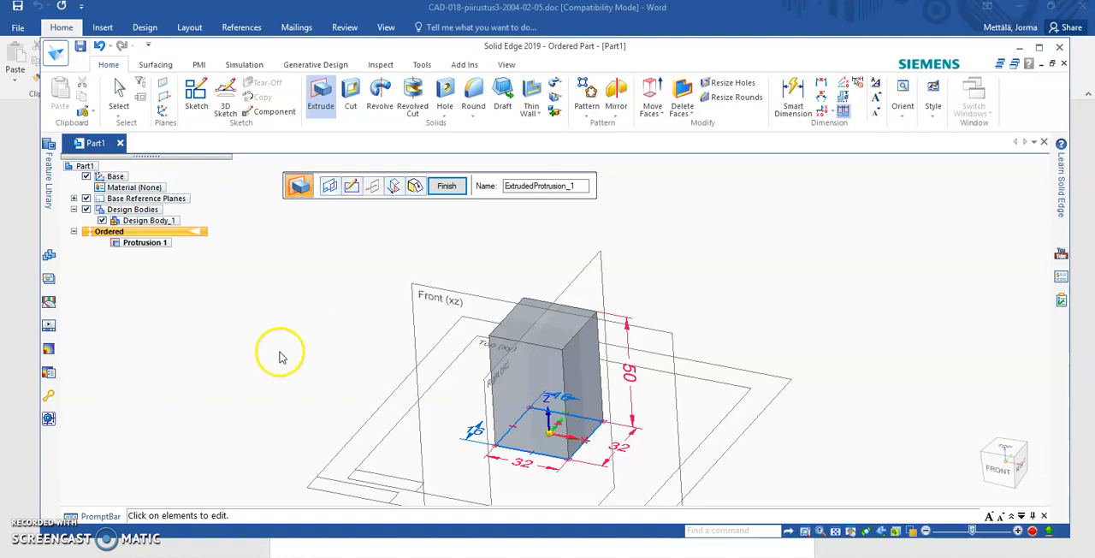
left_click(325, 545)
scroll(513, 296, "up", 8)
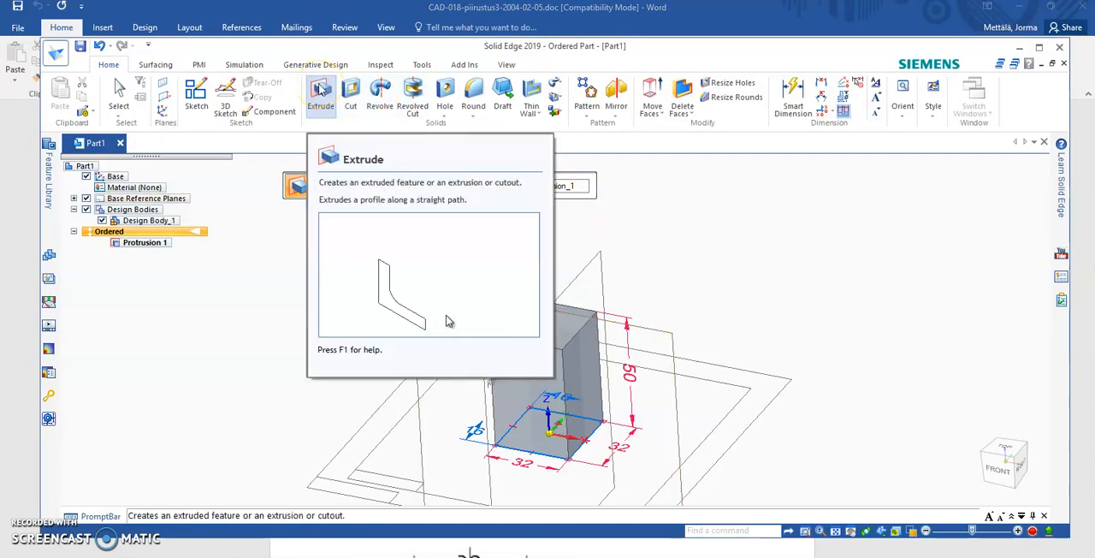
- Start an Extrude on the block's top face and sketch a circle about 55 mm in diameter centred at the origin
left_click(320, 90)
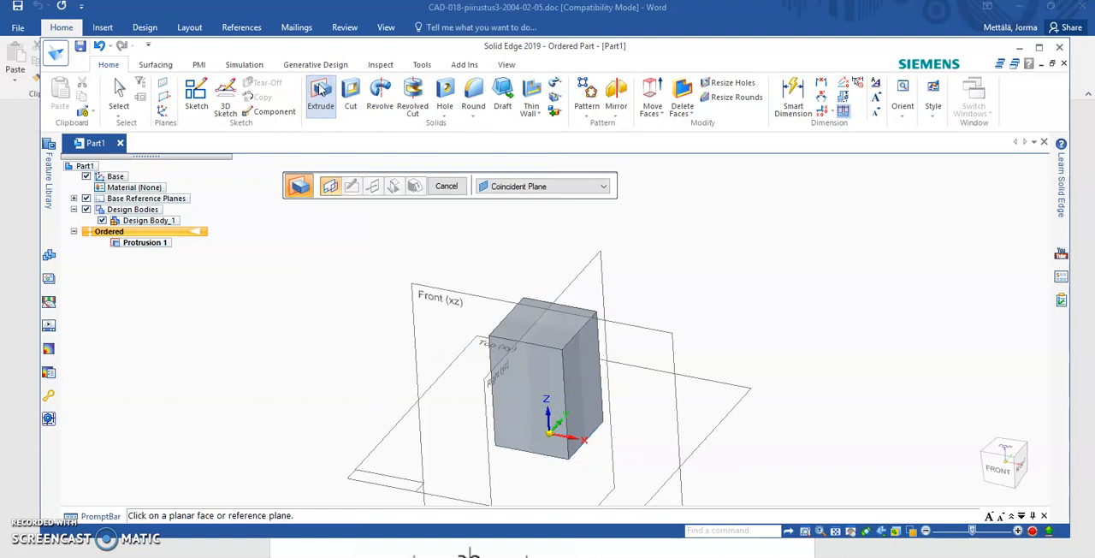
left_click(517, 325)
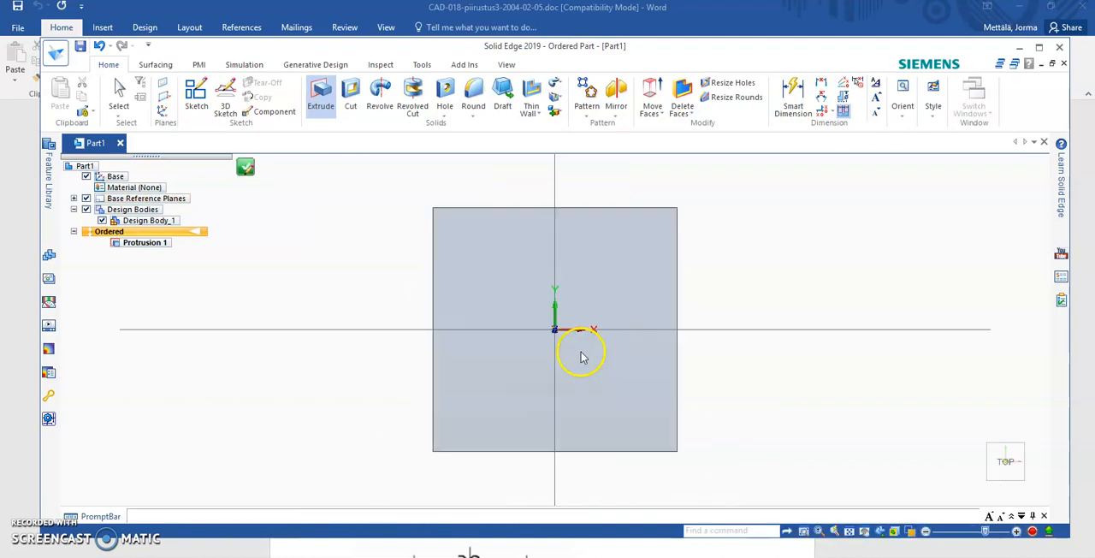
scroll(585, 386, "down", 5)
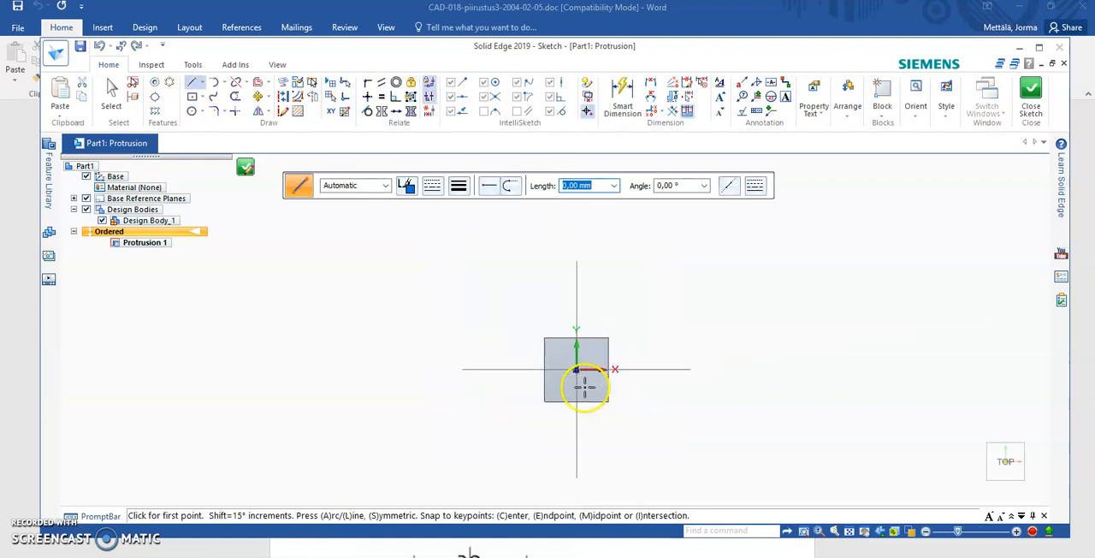
scroll(636, 406, "up", 5)
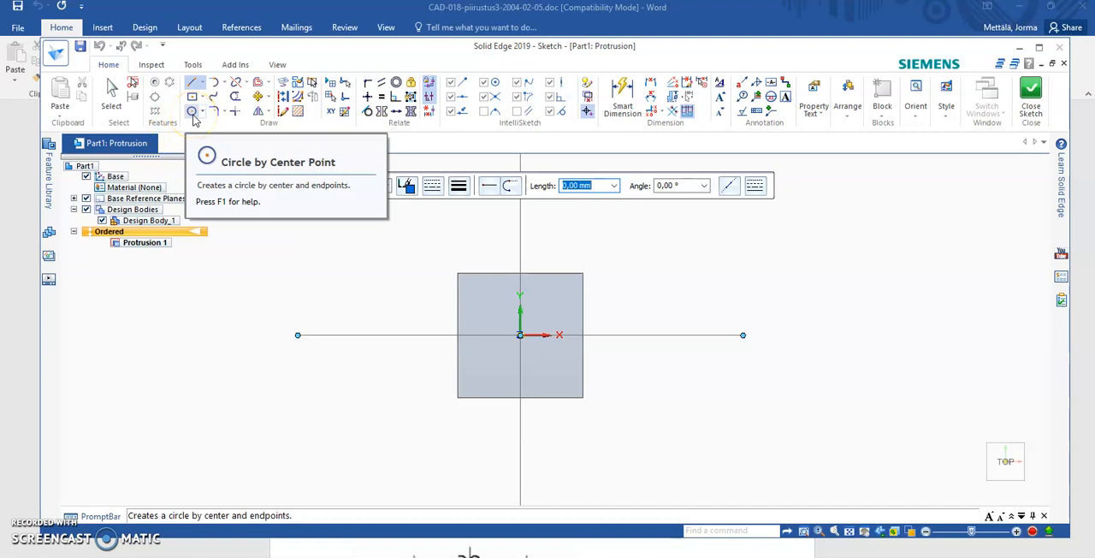
left_click(193, 112)
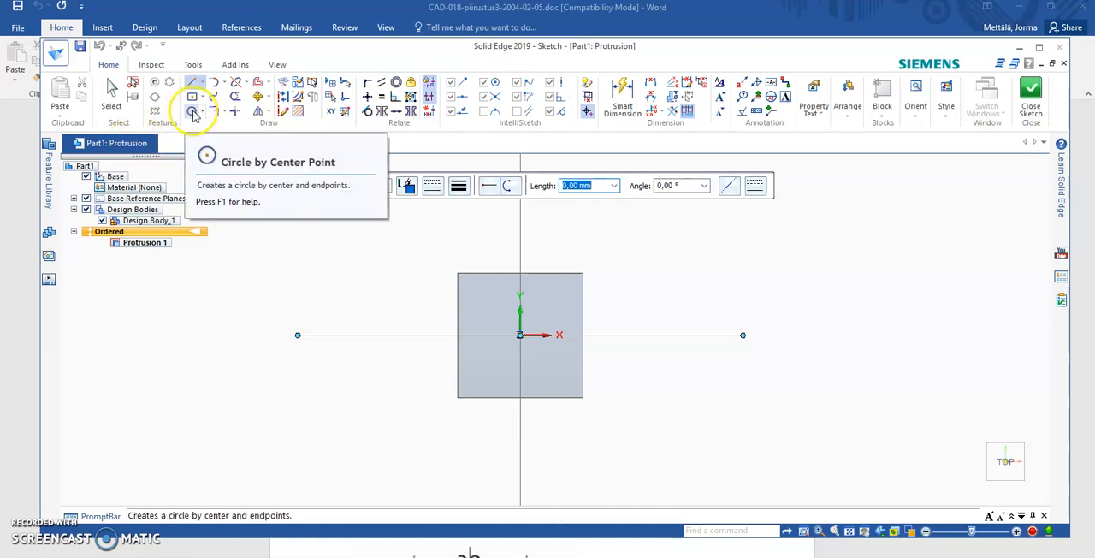
left_click(194, 112)
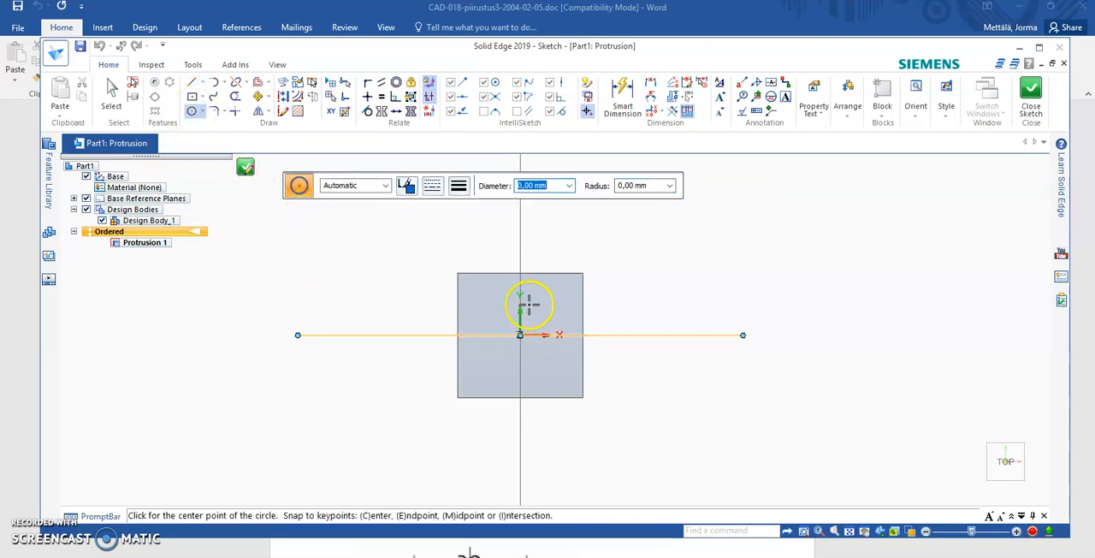
scroll(521, 335, "up", 5)
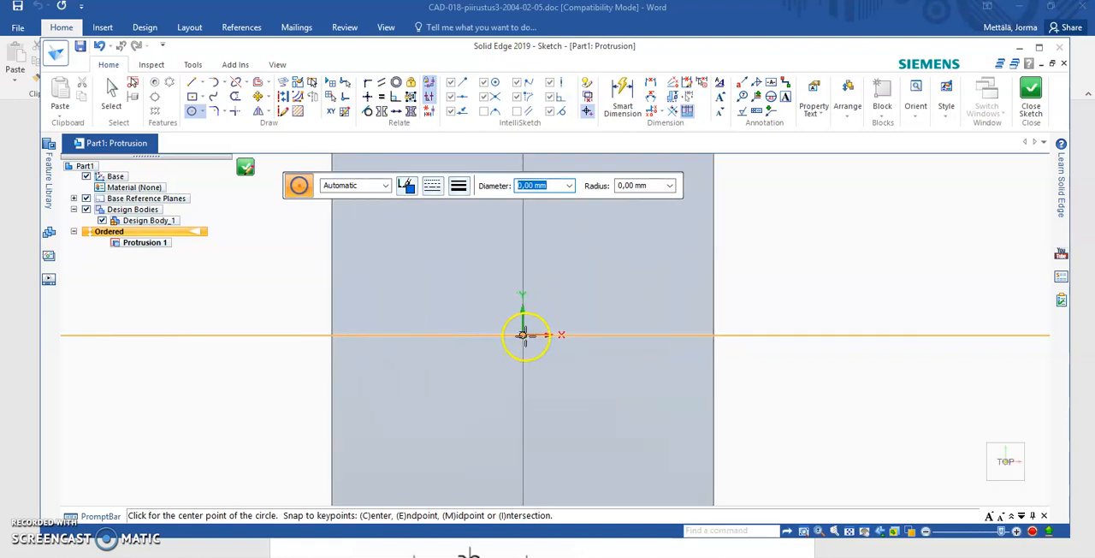
scroll(522, 336, "down", 3)
left_click(523, 335)
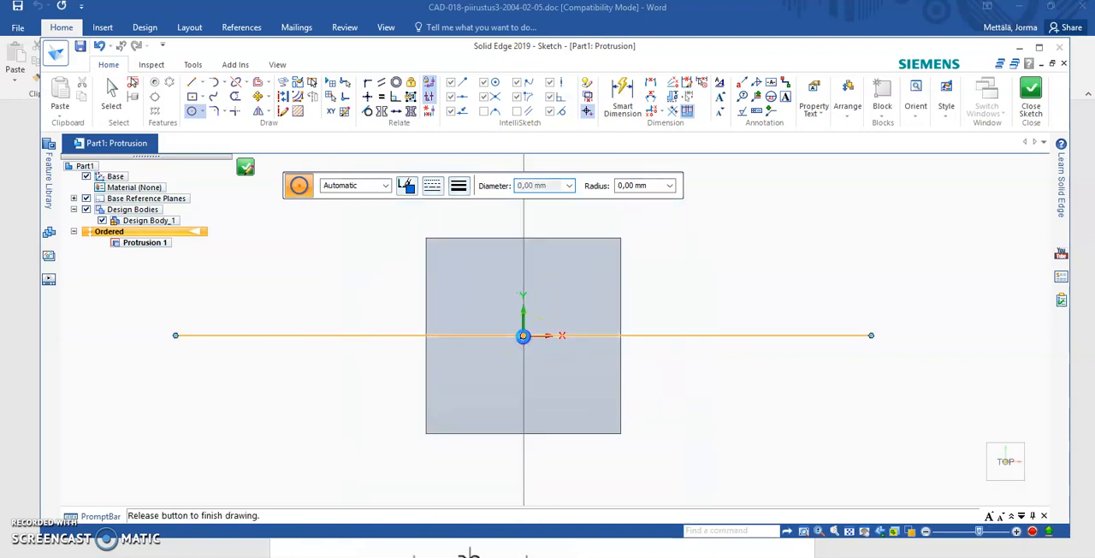
left_click(668, 248)
scroll(728, 331, "down", 3)
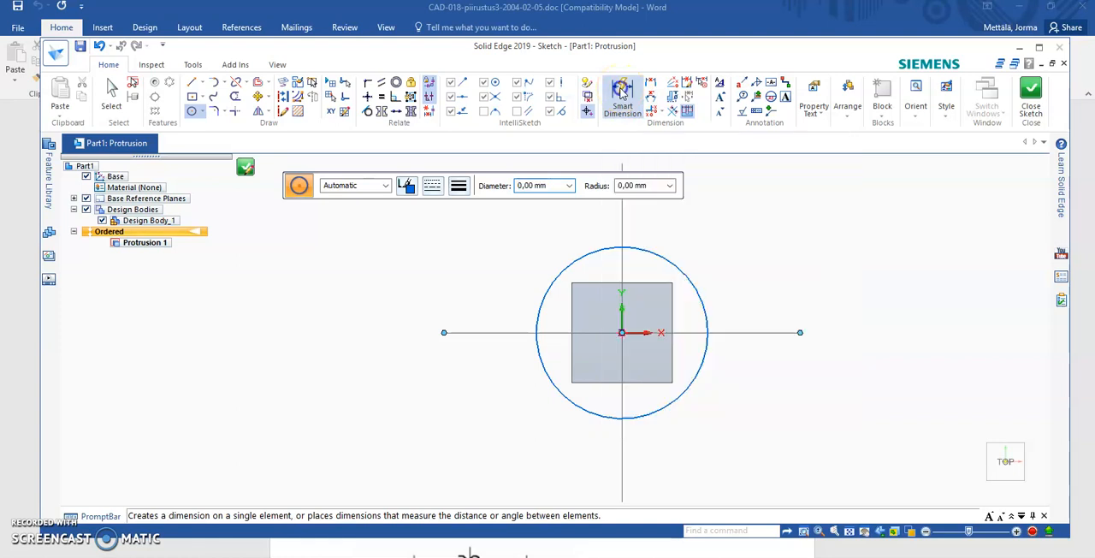
- Dimension the circle with Smart Dimension and set its diameter to 50 mm
left_click(622, 92)
left_click(700, 308)
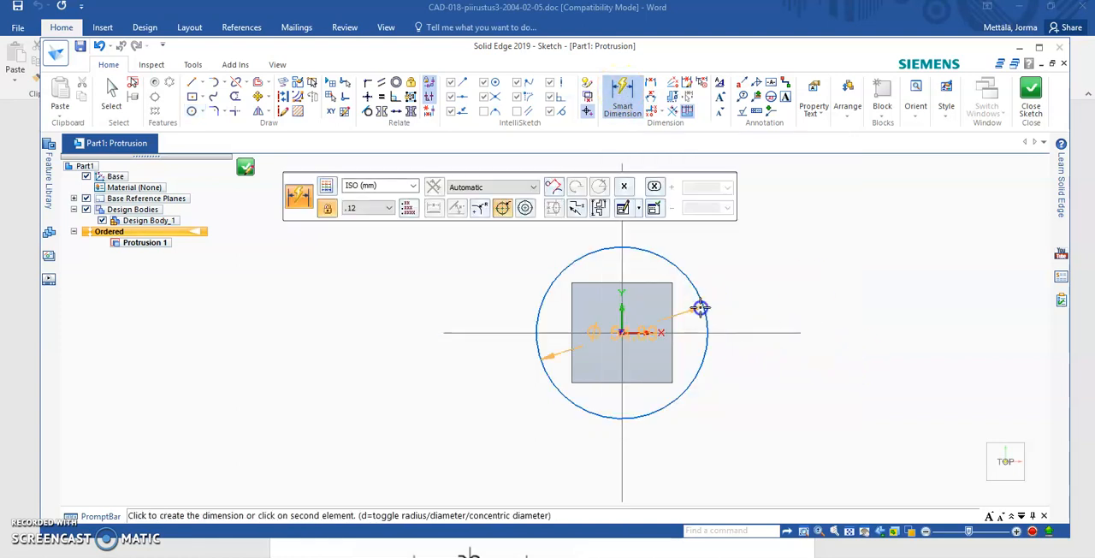
left_click(728, 272)
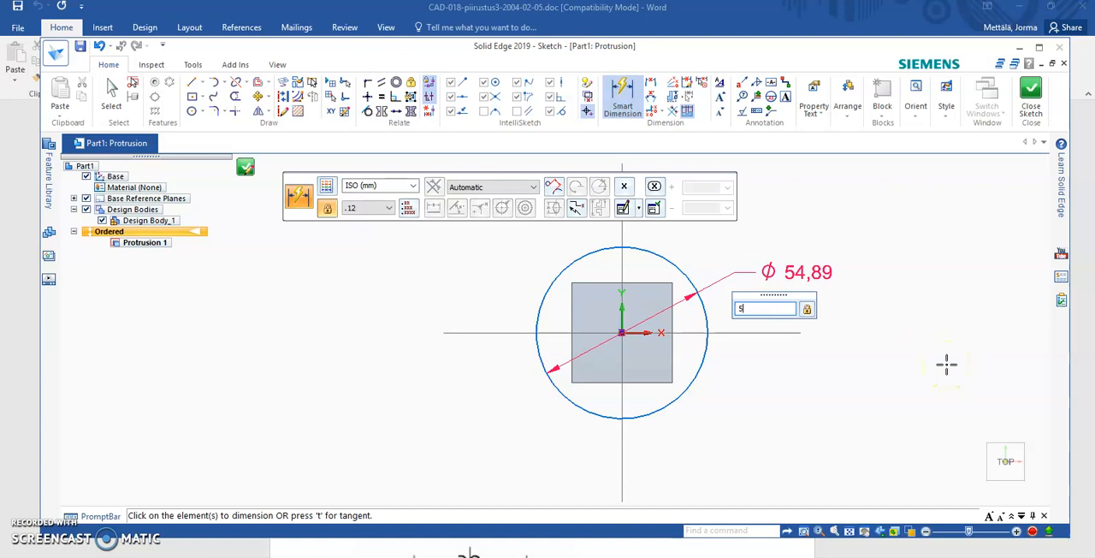
key("Return")
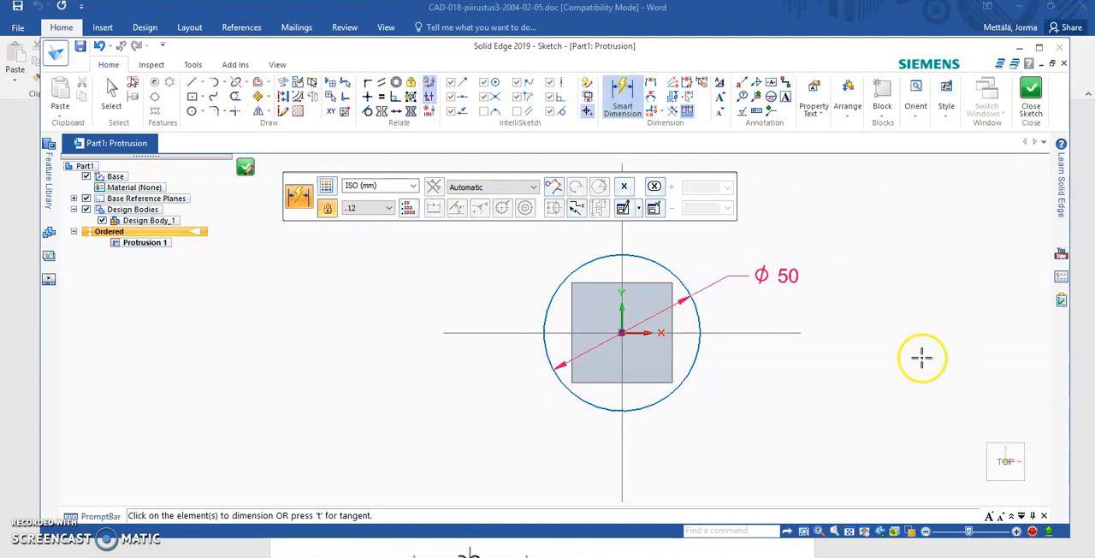
- Close the circle's sketch, extrude it 50 mm upward from the block's top face, and finish the feature
left_click(1033, 85)
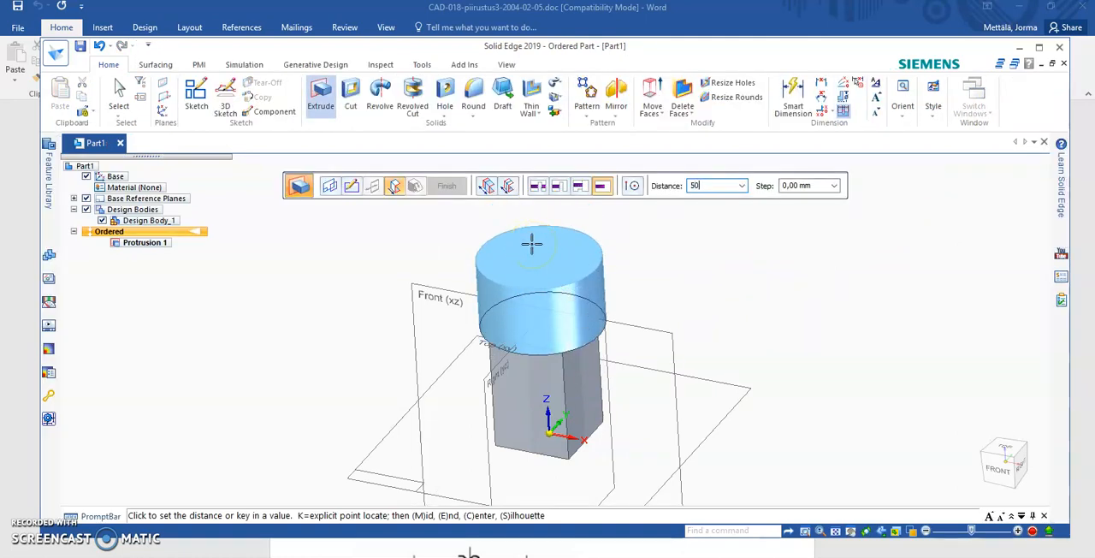
key("Return")
left_click(643, 347)
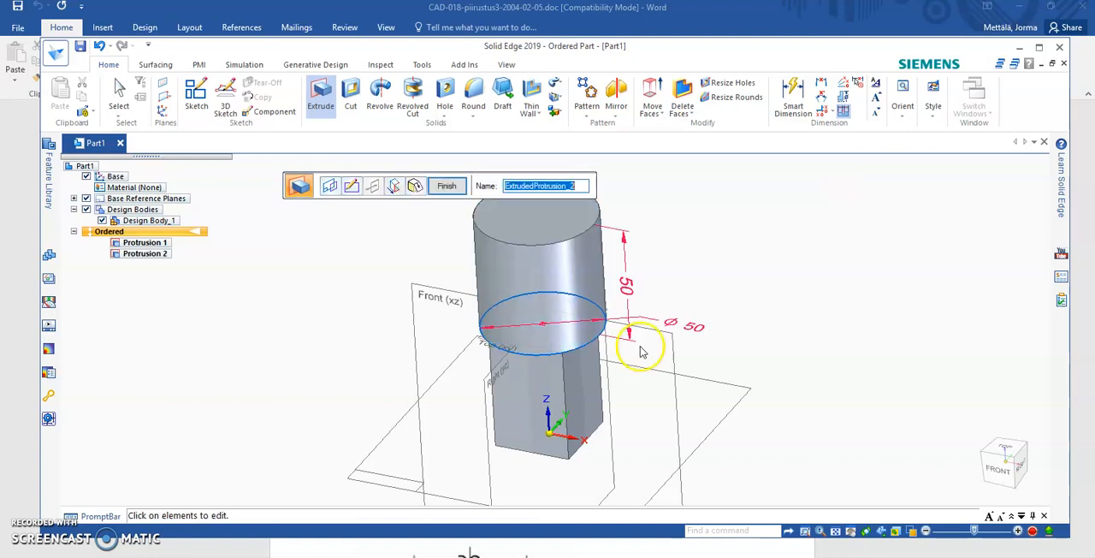
left_click(446, 187)
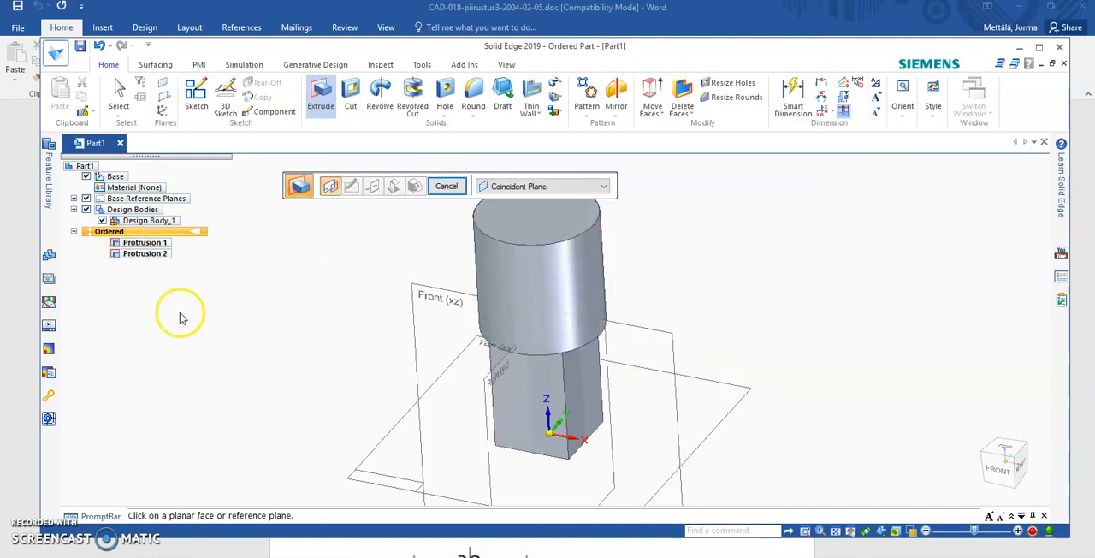
- Select both protrusions to display their sketch profiles and dimensions, and examine the part from another angle
left_click(119, 92)
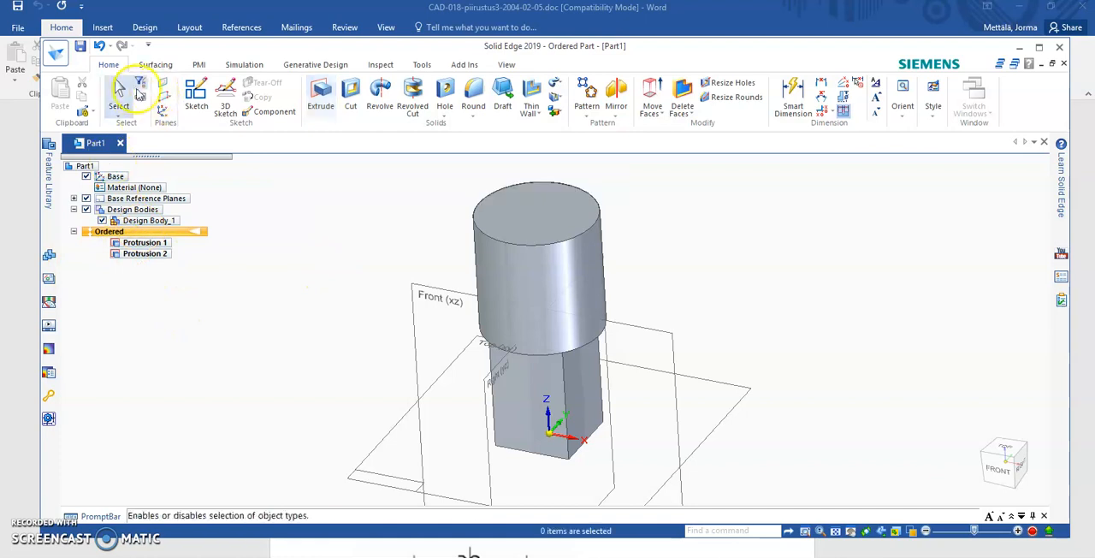
left_click(147, 243)
left_click(151, 254, "ctrl")
left_click(576, 432)
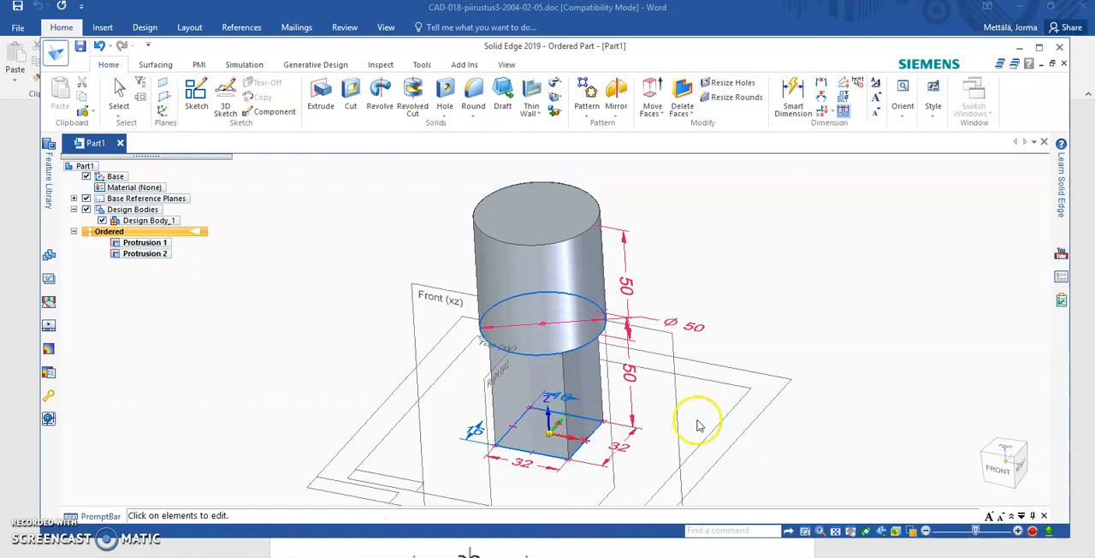
middle_click_drag(884, 416, 855, 379)
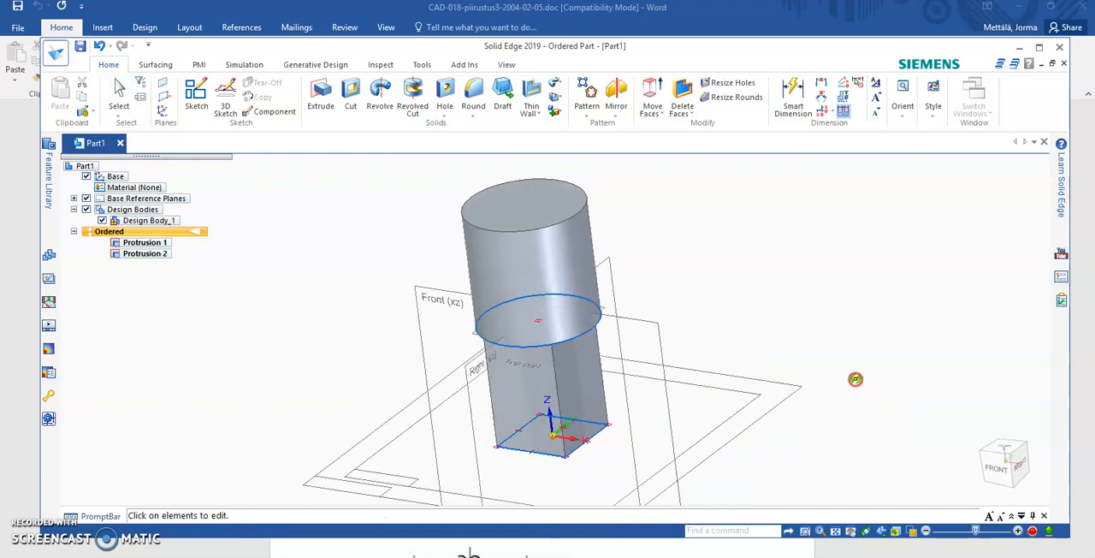
scroll(540, 444, "down", 1)
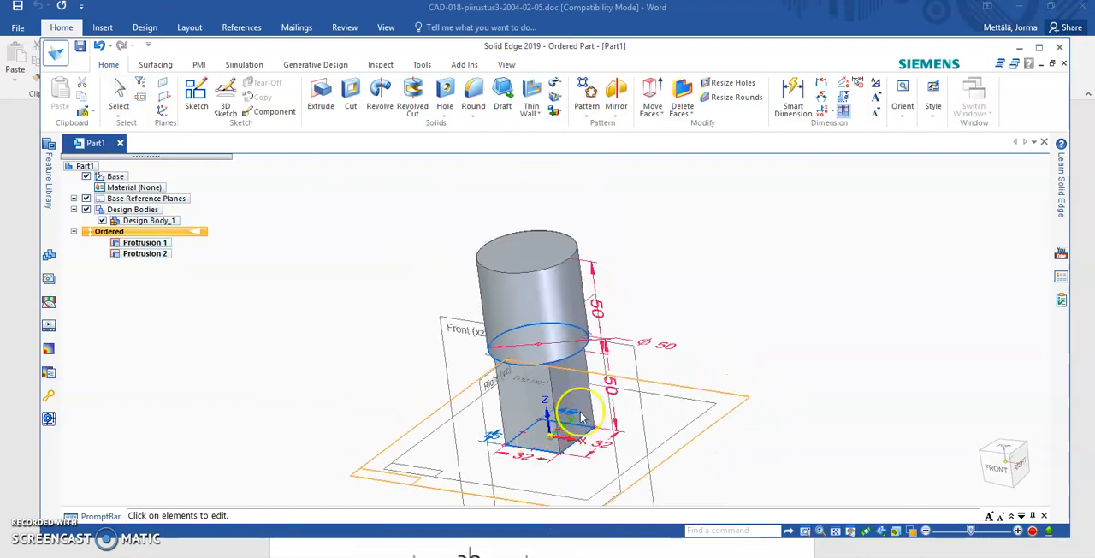
scroll(598, 392, "up", 1)
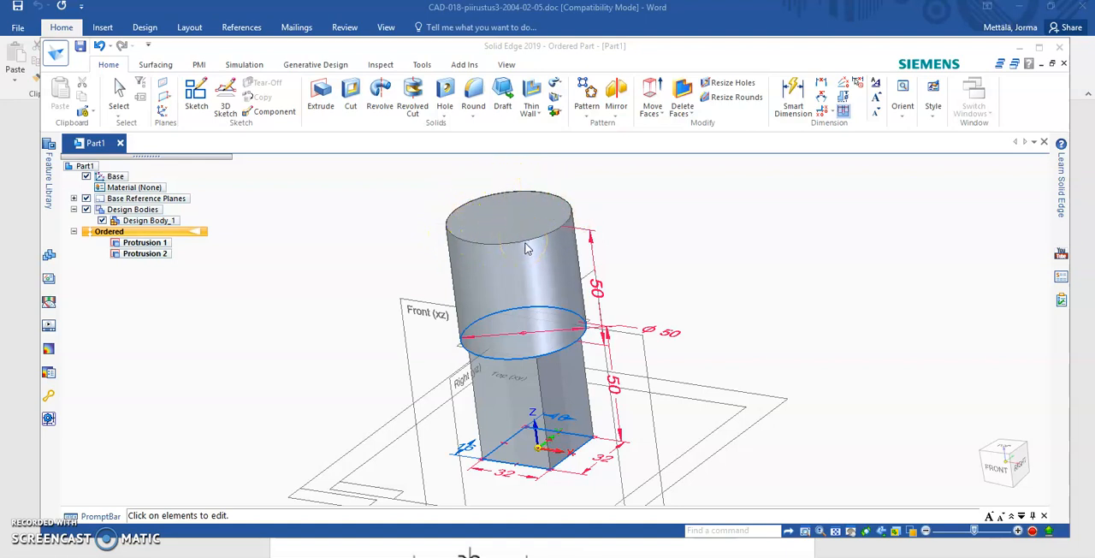
- Start a Hole on the cylinder's top face and open the hole options
left_click(445, 94)
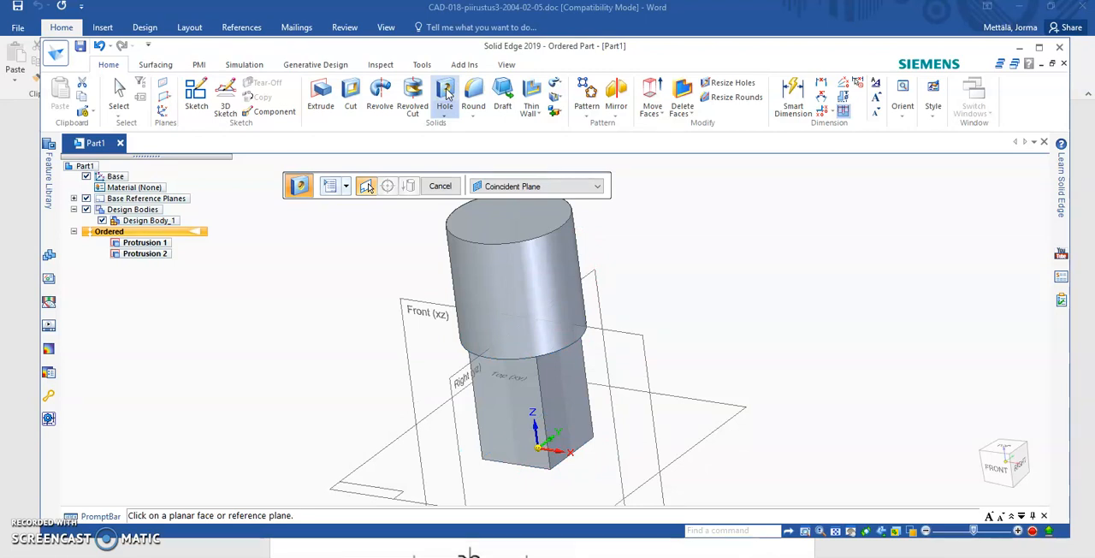
left_click(504, 216)
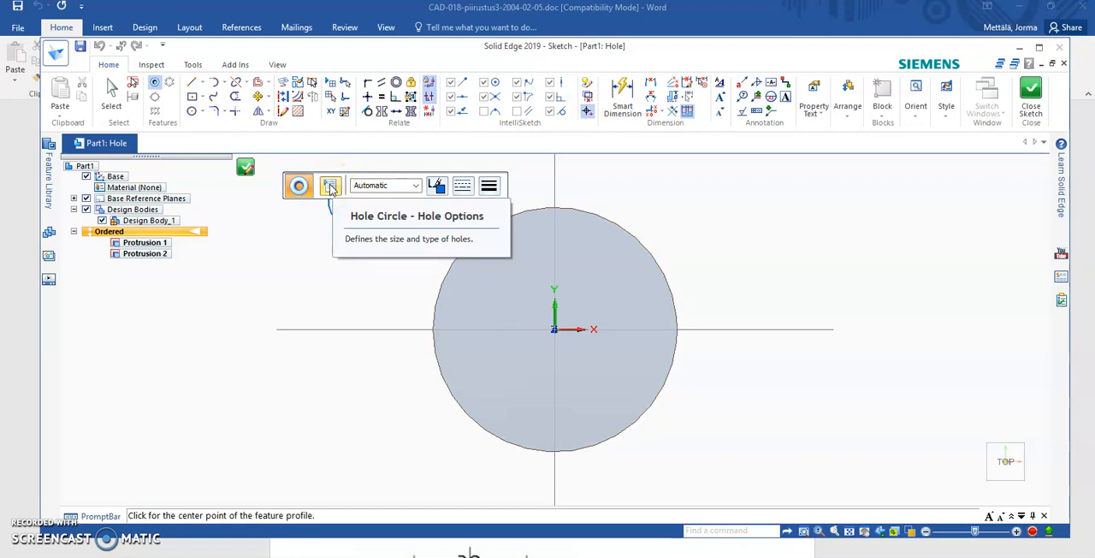
left_click(330, 189)
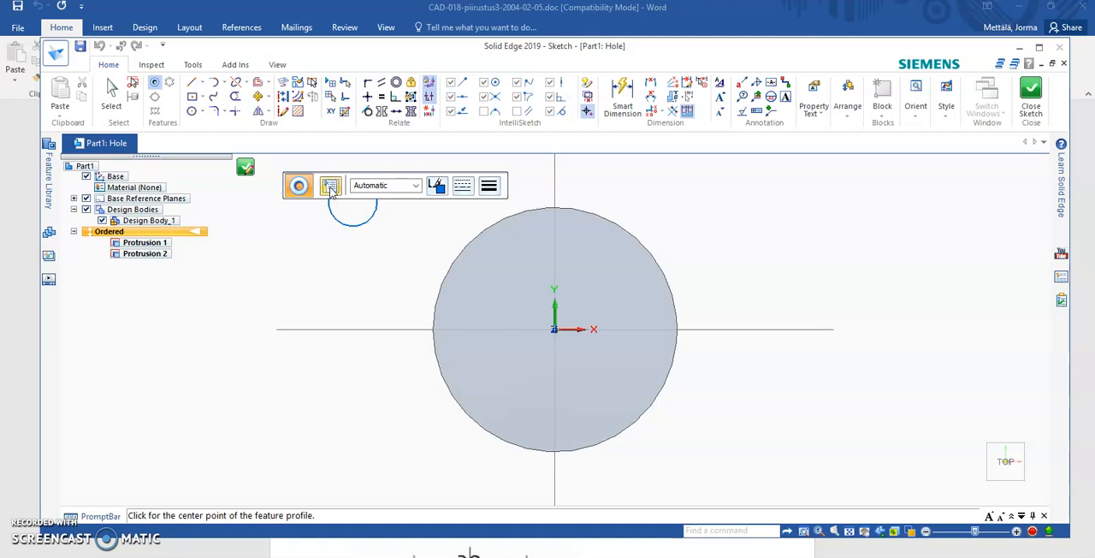
mouse_move(524, 10)
left_mouse_down()
mouse_move(388, 21)
mouse_move(177, 98)
mouse_move(200, 98)
left_mouse_up()
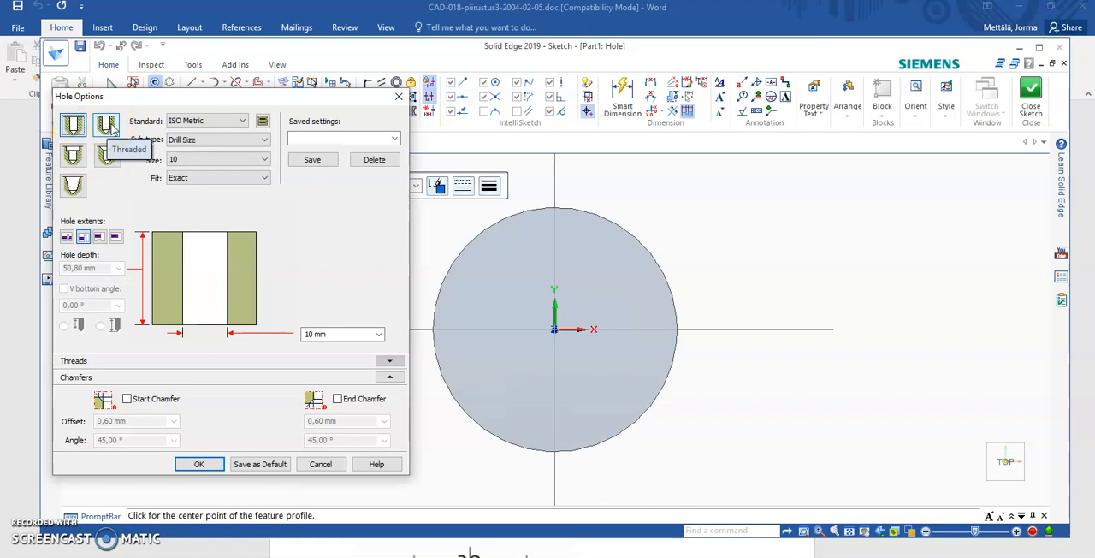
- Make the hole threaded, using the ISO Metric standard thread in size M20
left_click(107, 126)
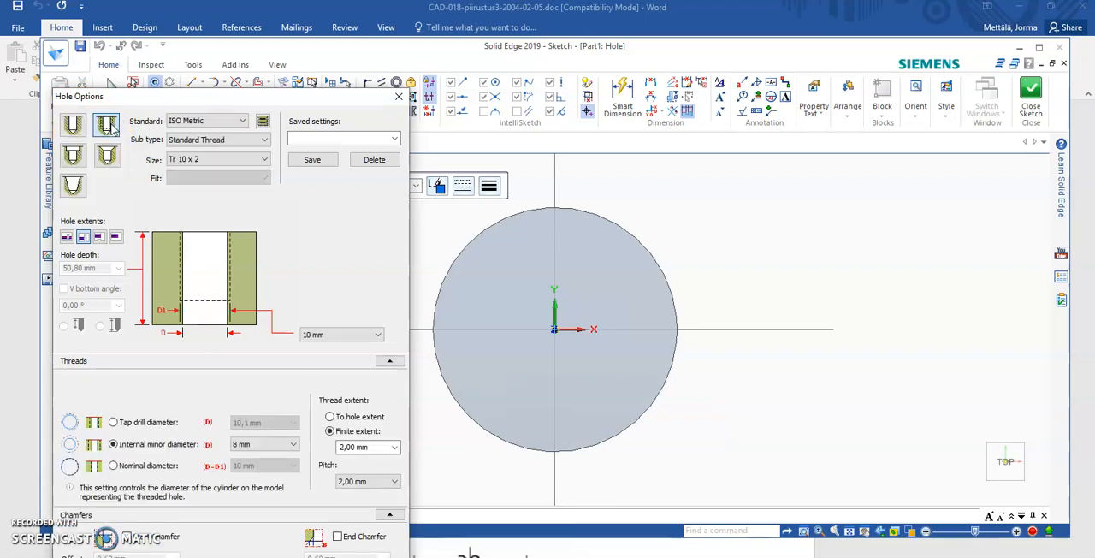
left_click(205, 160)
scroll(215, 343, "down", 3)
scroll(224, 367, "down", 7)
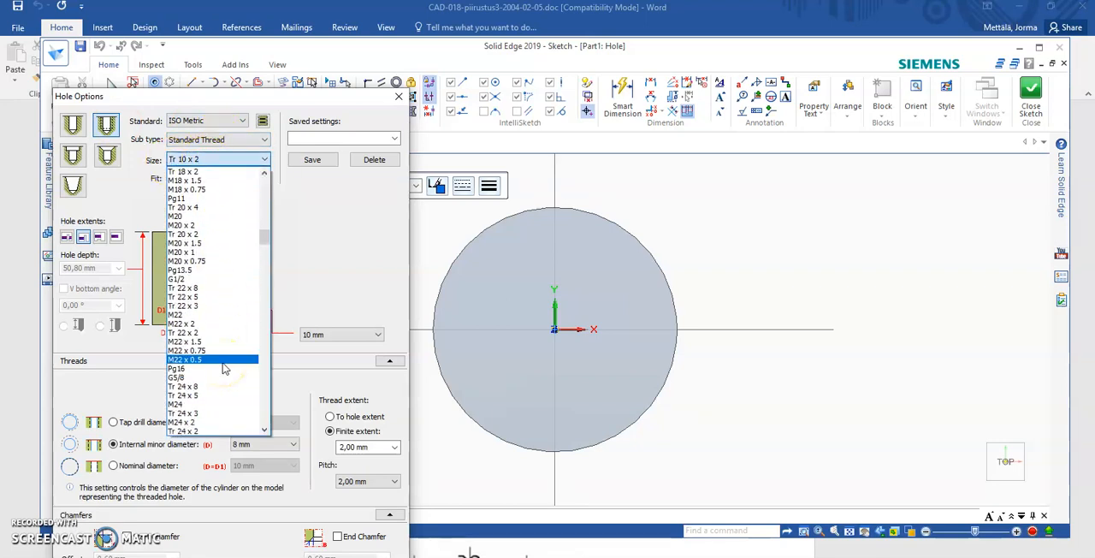
left_click(219, 219)
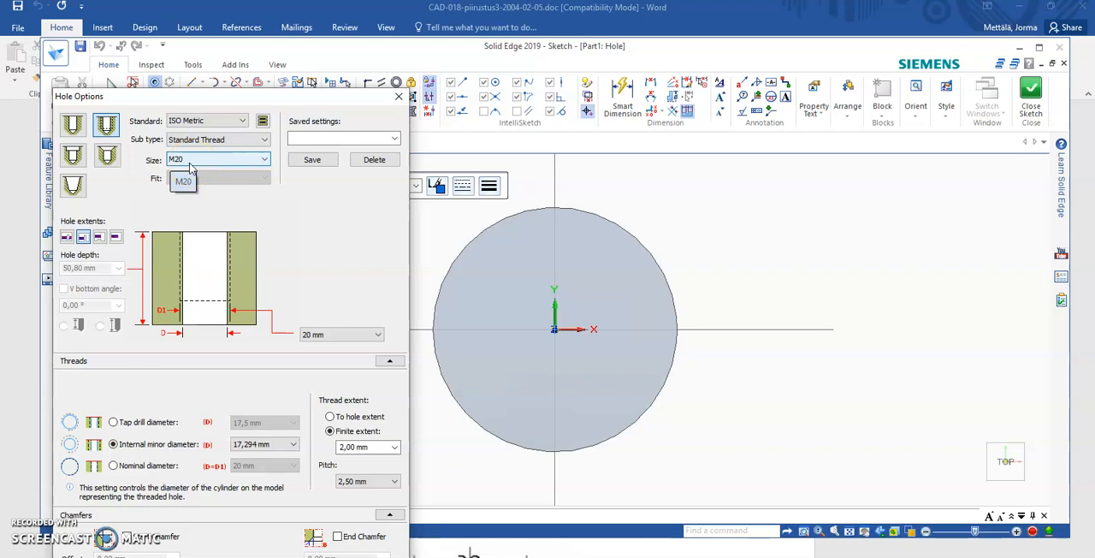
- Give the hole a finite extent 20 mm deep and enable a V bottom angle of 118°
left_click(116, 238)
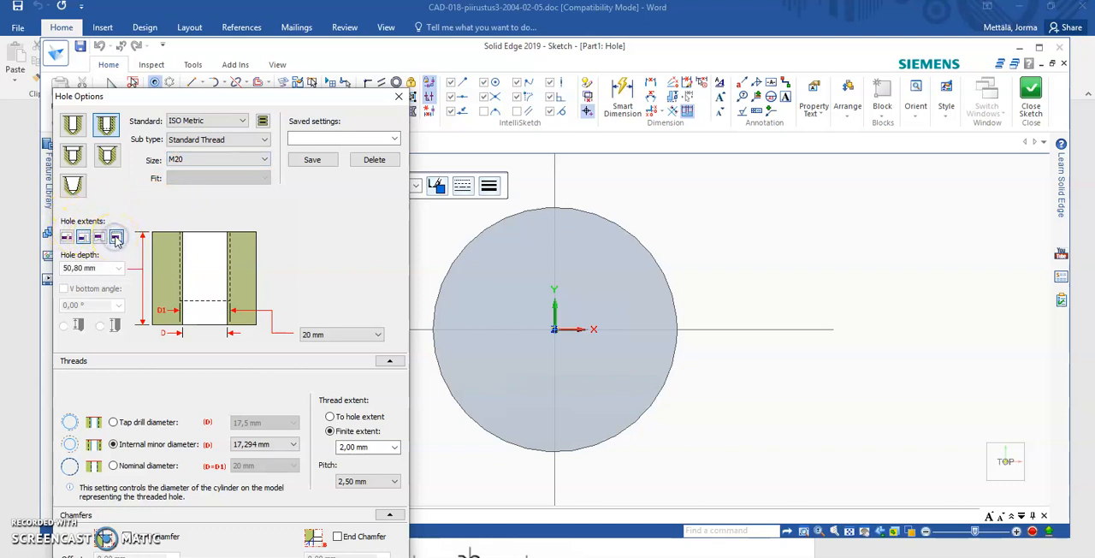
left_click(67, 268)
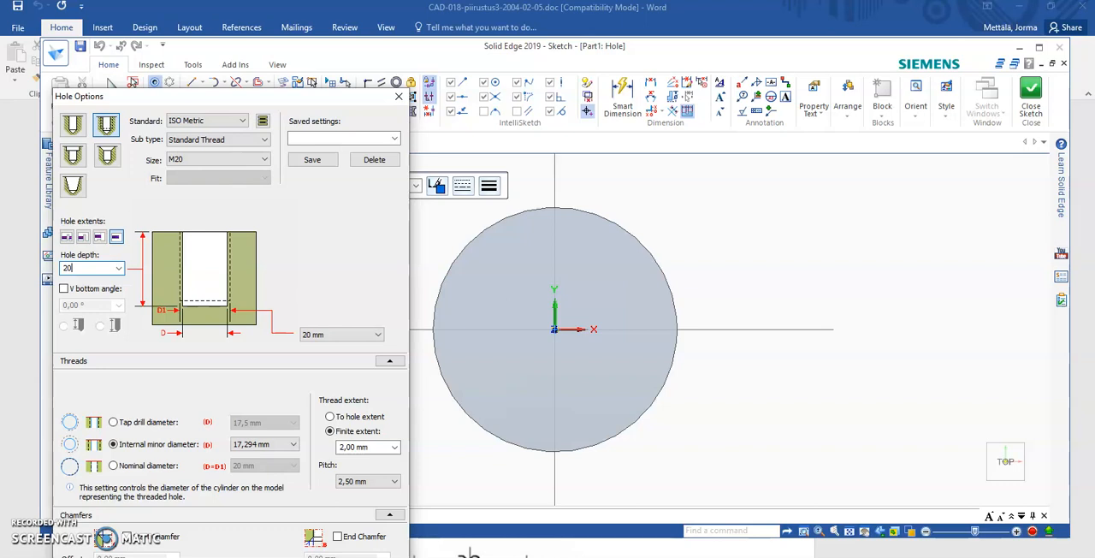
left_click(83, 271)
left_click(70, 289)
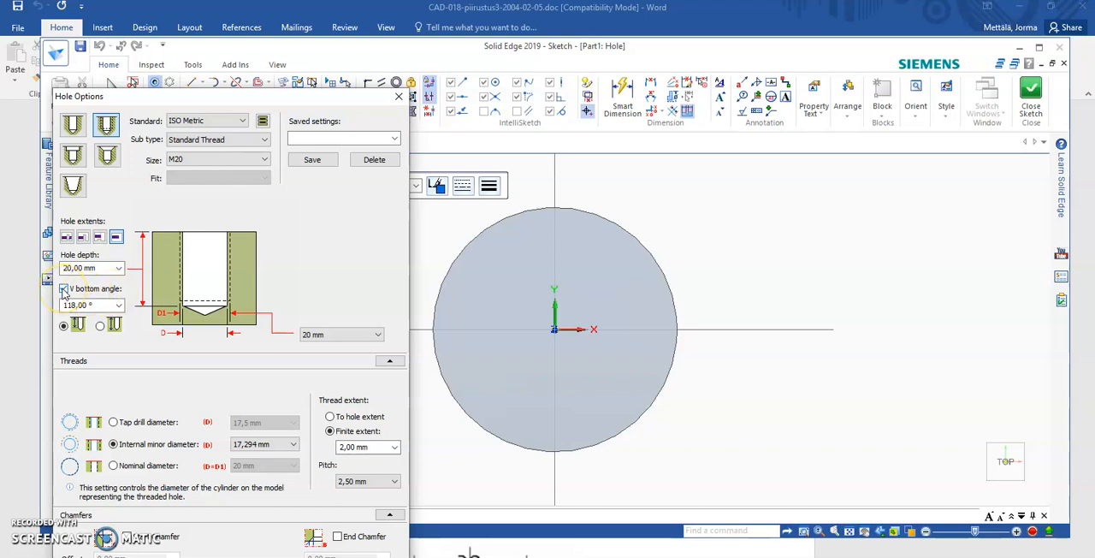
left_click(98, 308)
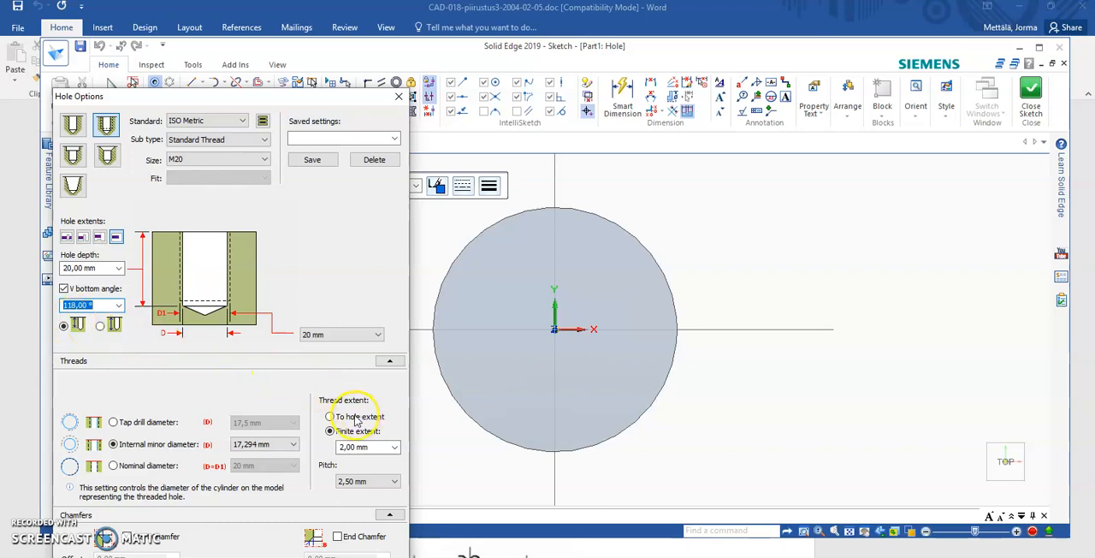
- Set the finite thread extent to 20 mm and the hole depth to 25 mm, and accept the hole options
left_click(374, 447)
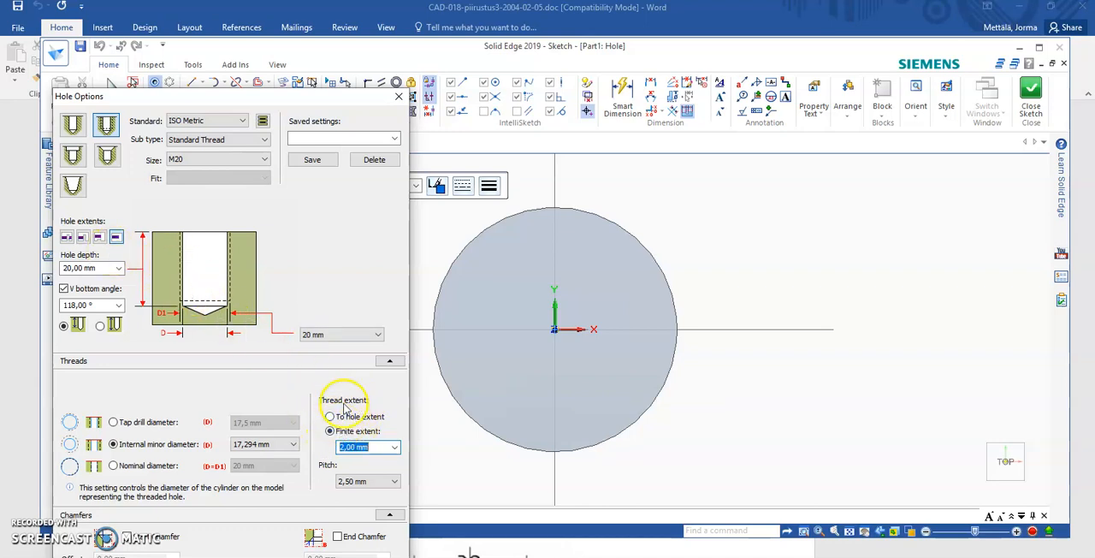
left_click_drag(373, 450, 336, 450)
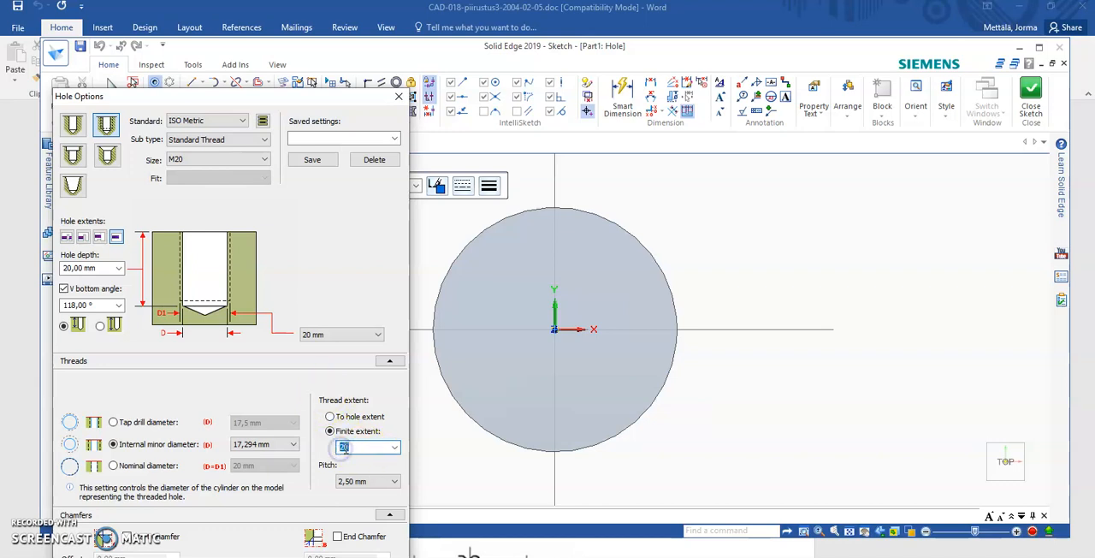
left_click_drag(97, 269, 16, 264)
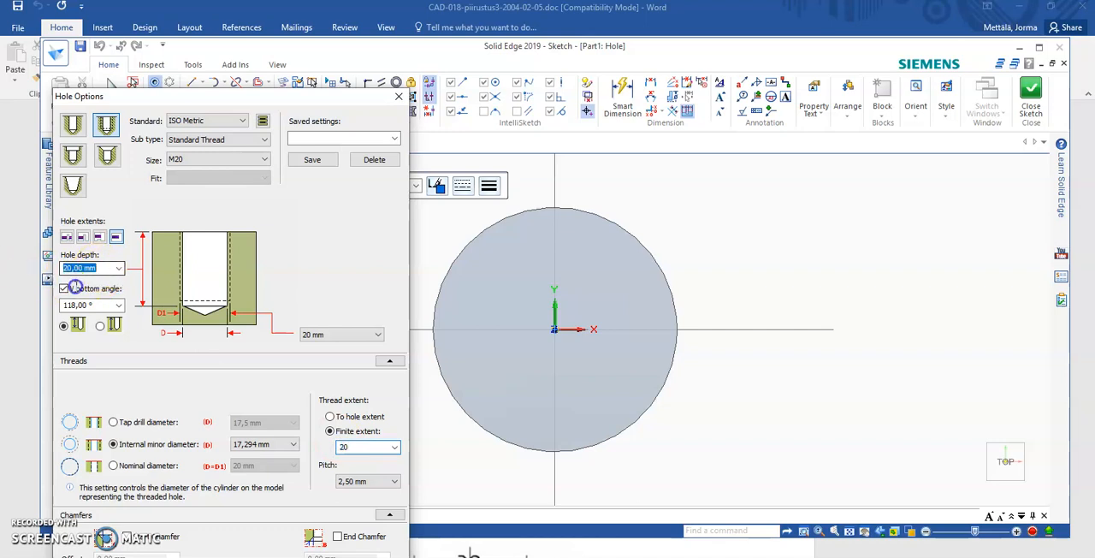
type("25")
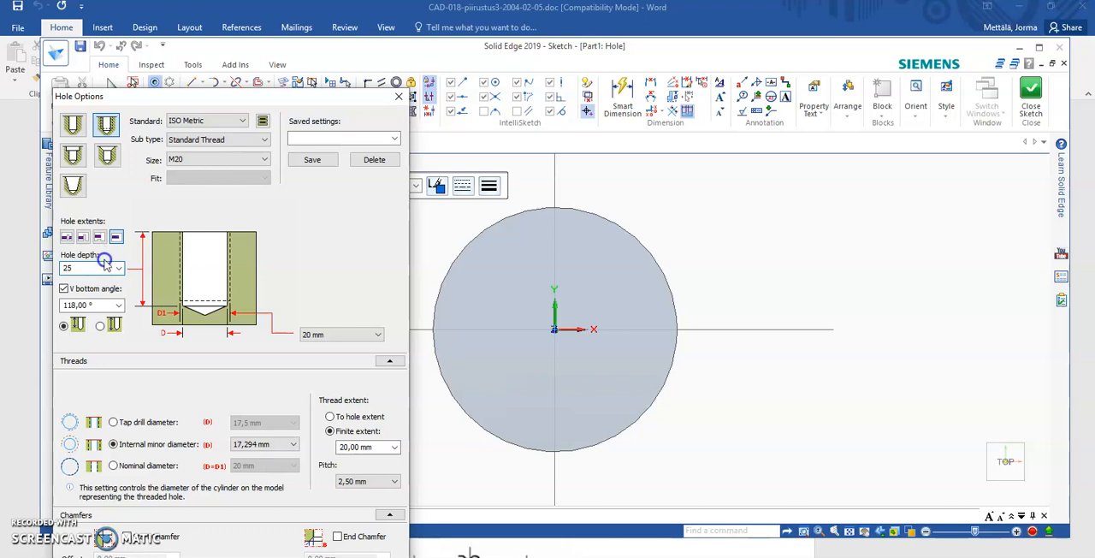
left_click(106, 125)
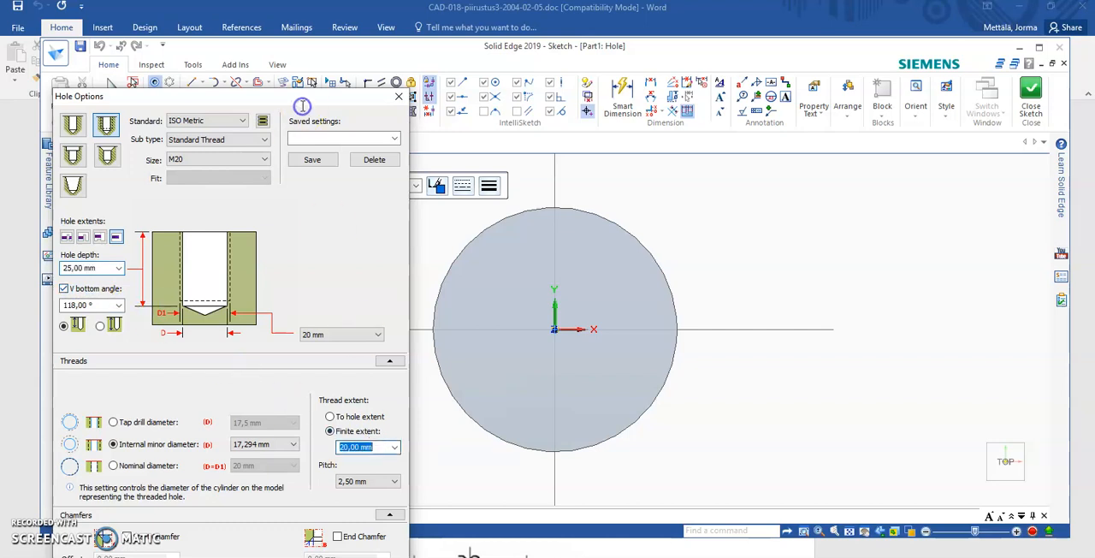
left_click_drag(302, 98, 330, 16)
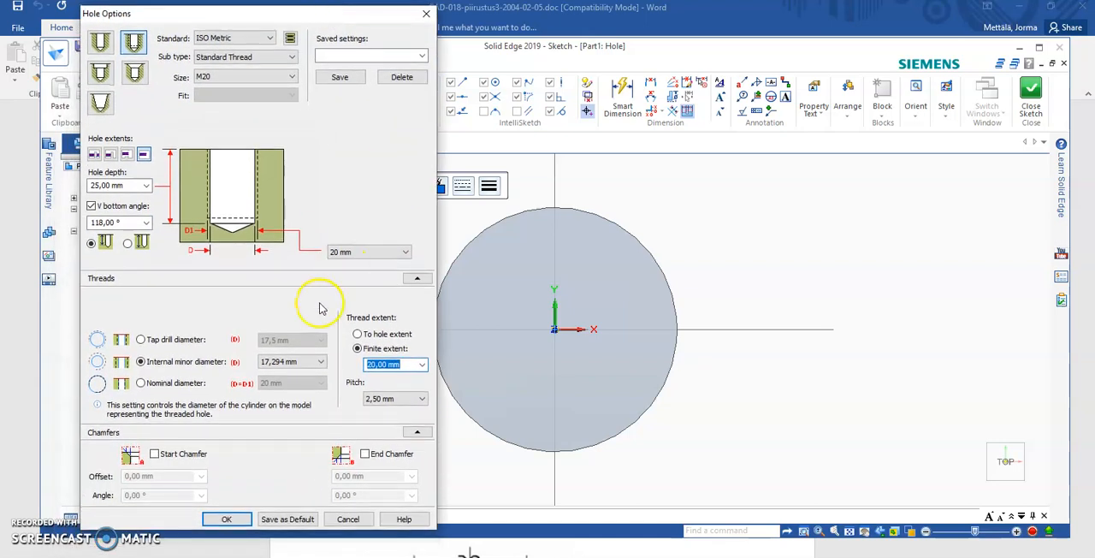
left_click(239, 520)
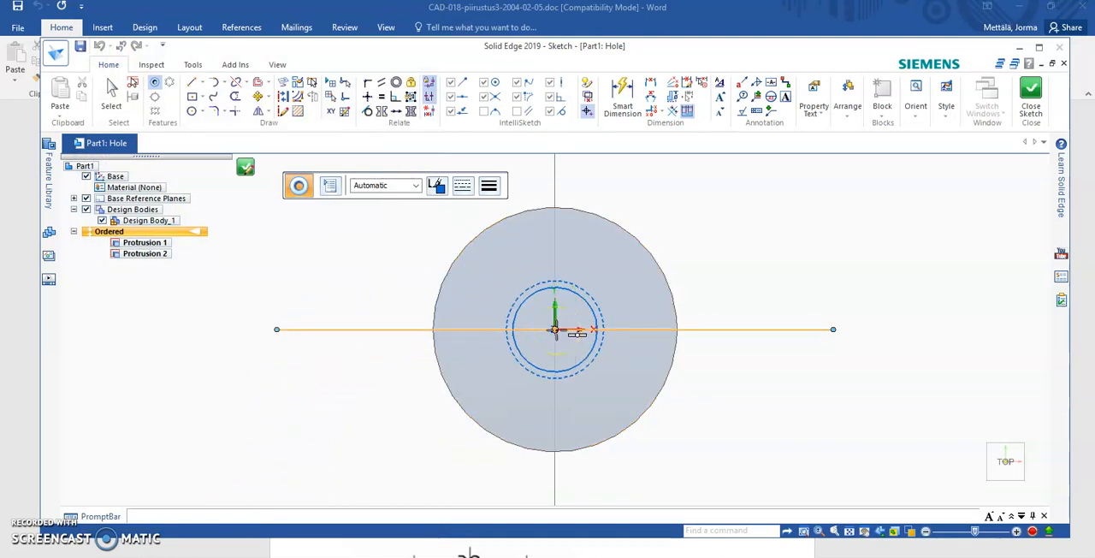
- Place the threaded hole at the centre of the cylinder's top face, close the sketch and finish the hole
left_click(554, 329)
left_click(1033, 89)
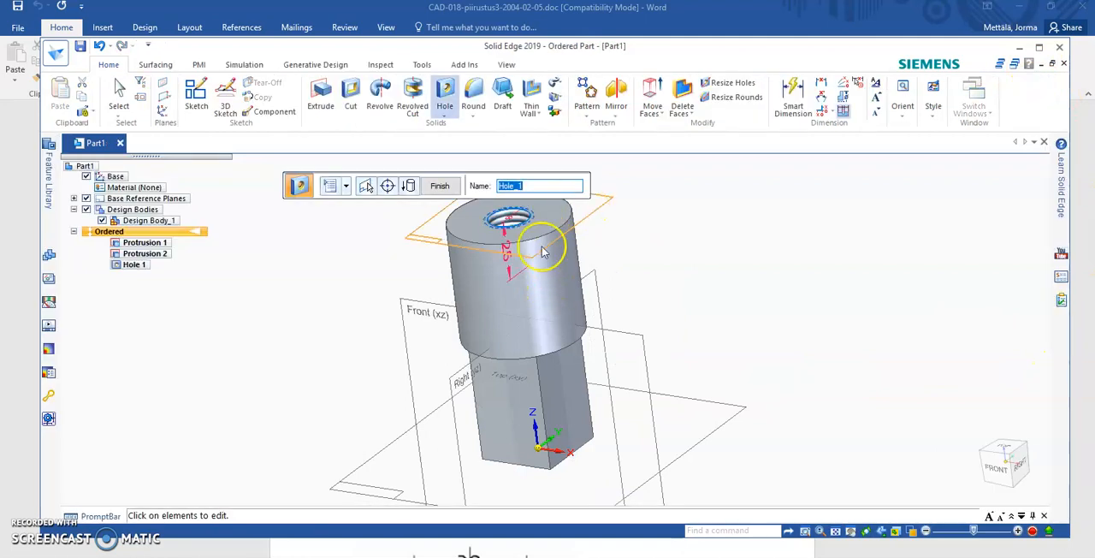
scroll(504, 221, "up", 2)
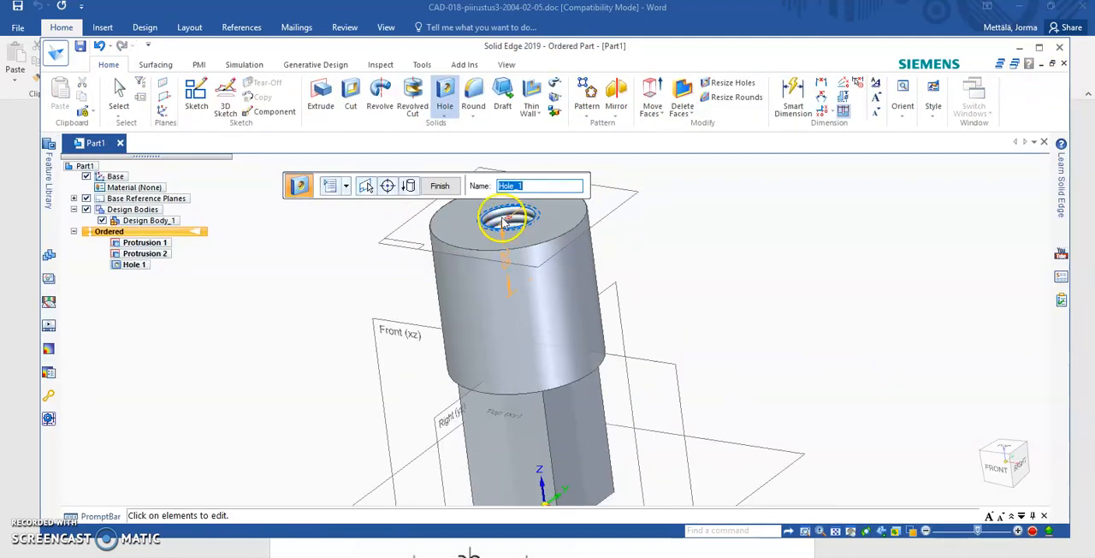
left_click(439, 185)
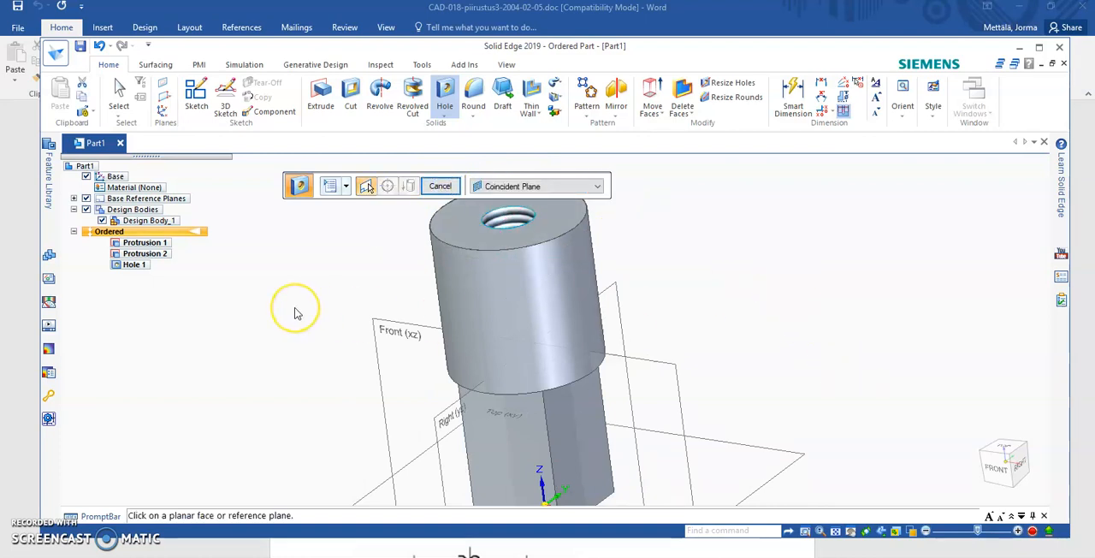
- Start a Cut on the Top (xy) plane and sketch a line along the Y axis through the part's centre
left_click(351, 88)
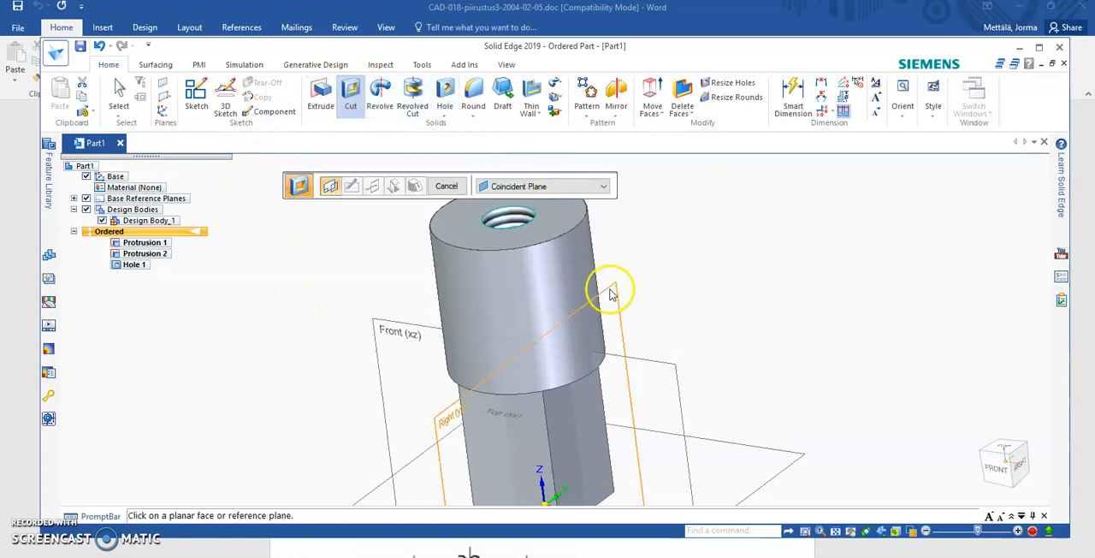
left_click(770, 447)
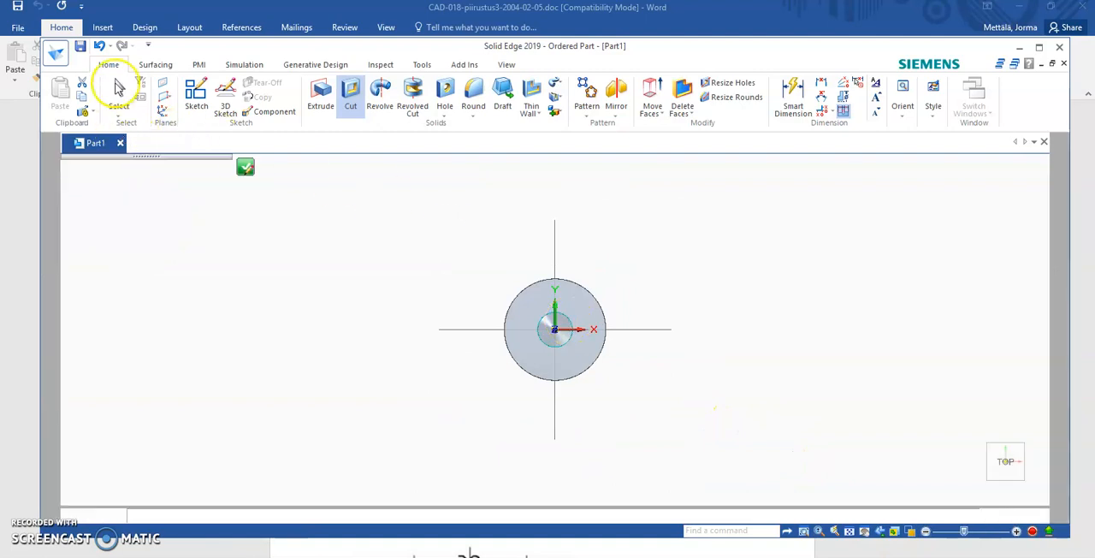
left_click(197, 82)
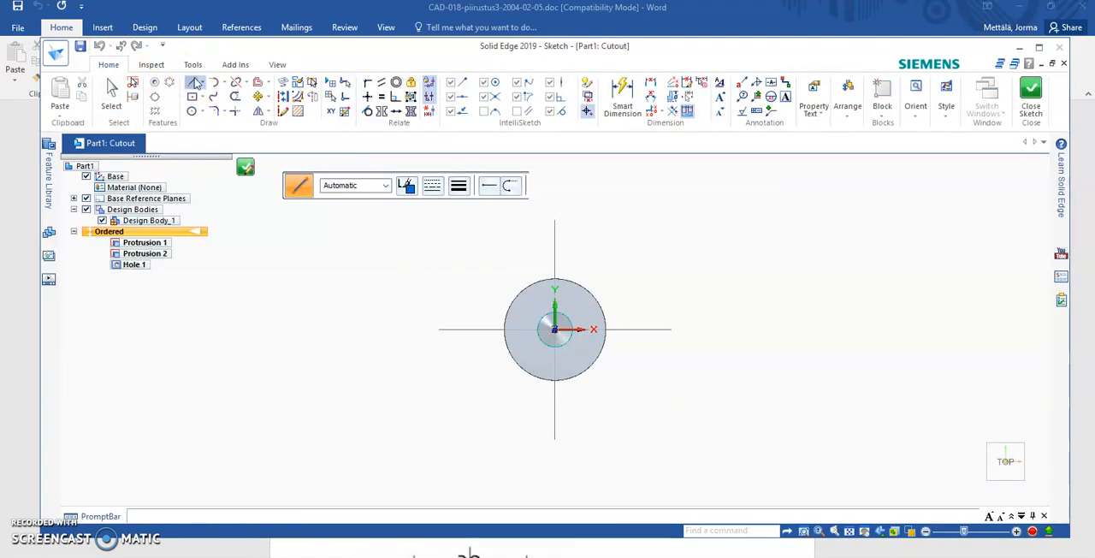
left_click(554, 255)
left_click(556, 402)
right_click(705, 445)
left_click(1033, 89)
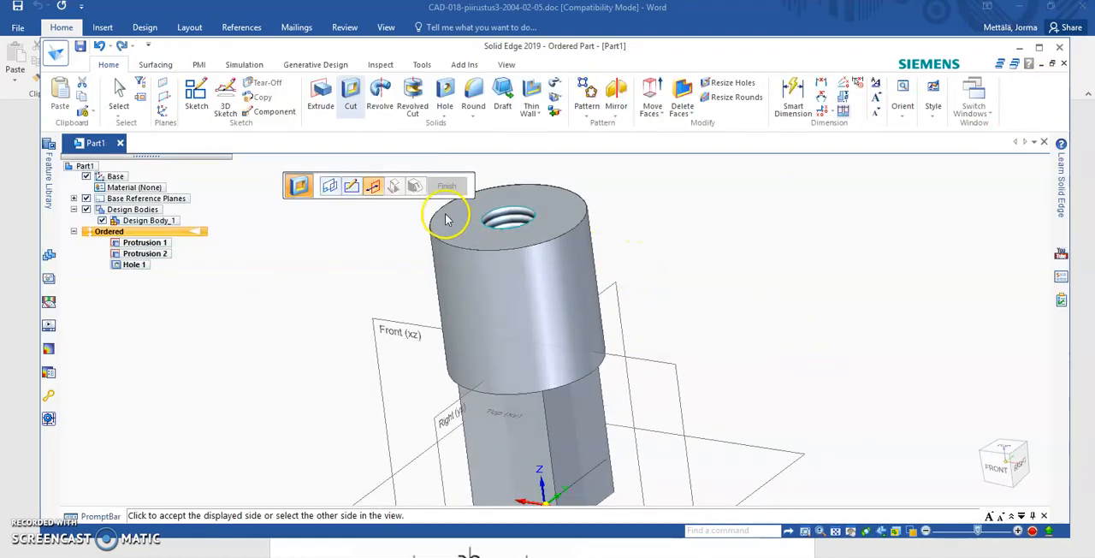
- Cut away the +X half of the part, extending the cut upward past the cylinder's top face
scroll(676, 411, "down", 3)
scroll(668, 414, "up", 5)
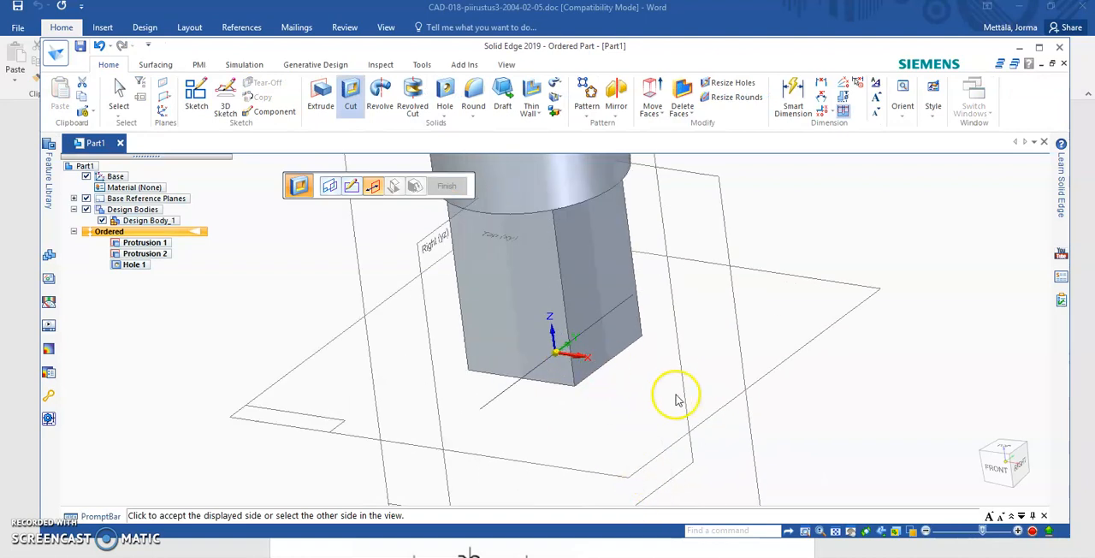
left_click(665, 361)
scroll(590, 359, "down", 5)
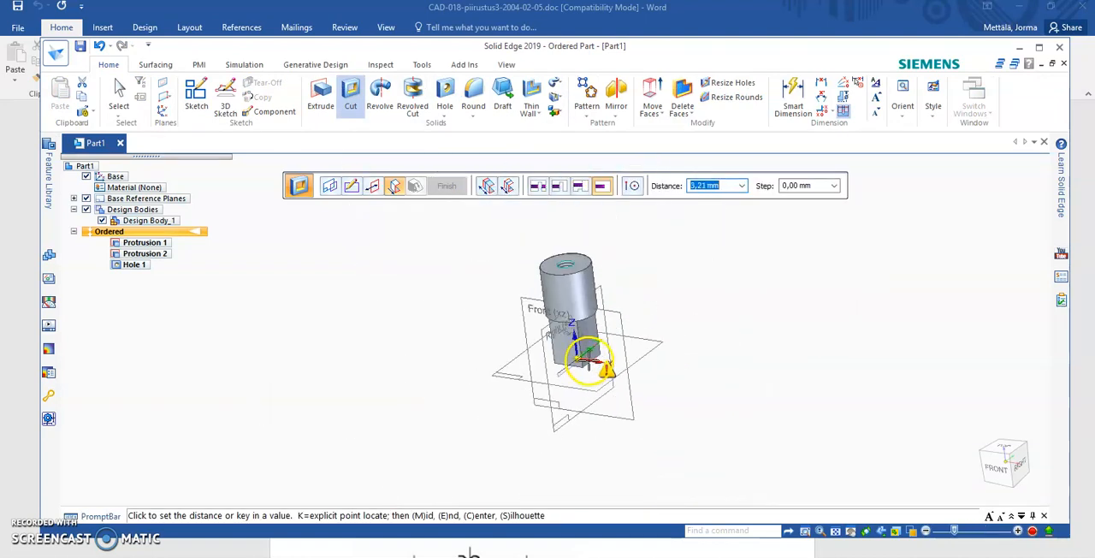
left_click(581, 225)
middle_click_drag(696, 254, 689, 445)
middle_click_drag(550, 308, 518, 252)
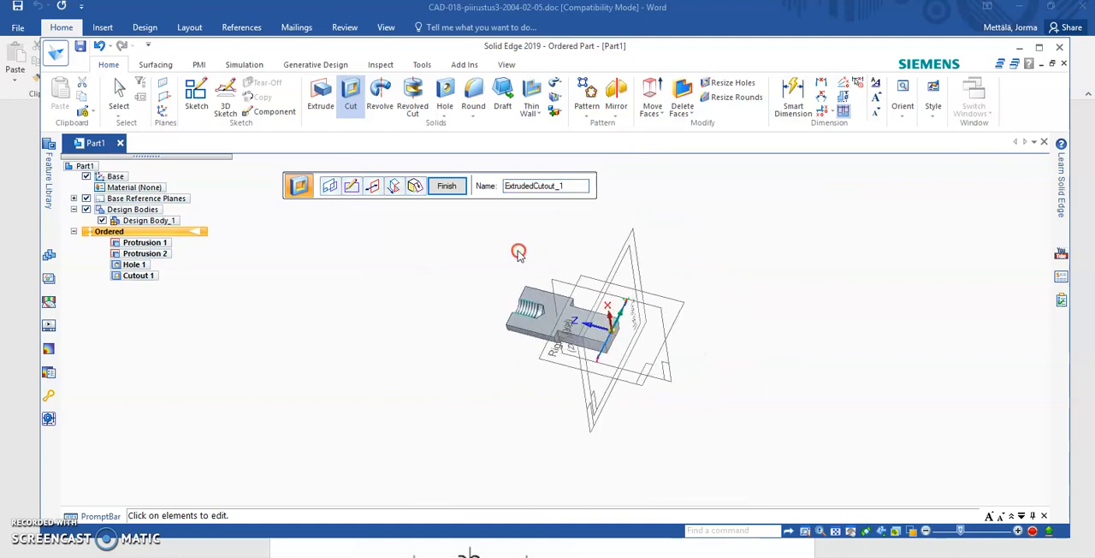
- Examine the sectioned thread and conical hole bottom up close, finish the cutout and leave the Cut command
scroll(518, 298, "up", 7)
scroll(524, 305, "up", 3)
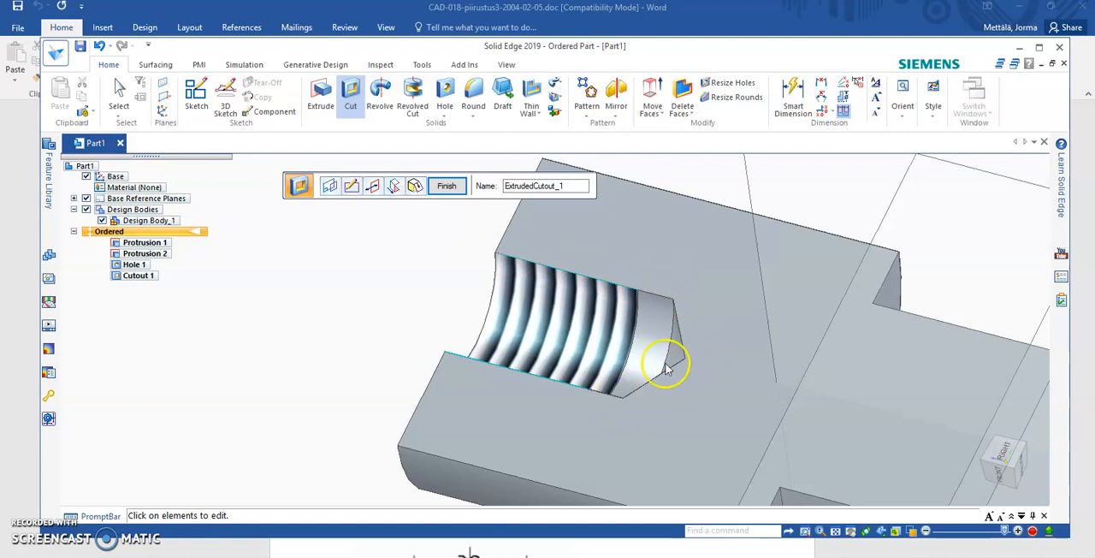
middle_click_drag(631, 372, 502, 401)
left_click(447, 186)
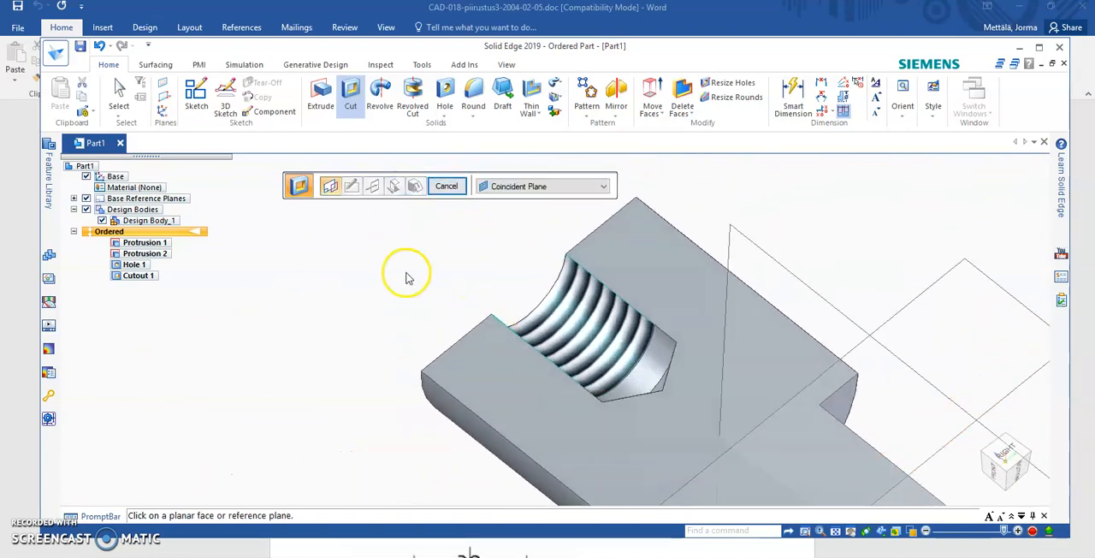
key("Escape")
- Clear the selection of both protrusions and delete the sectioning cutout
scroll(398, 286, "down", 4)
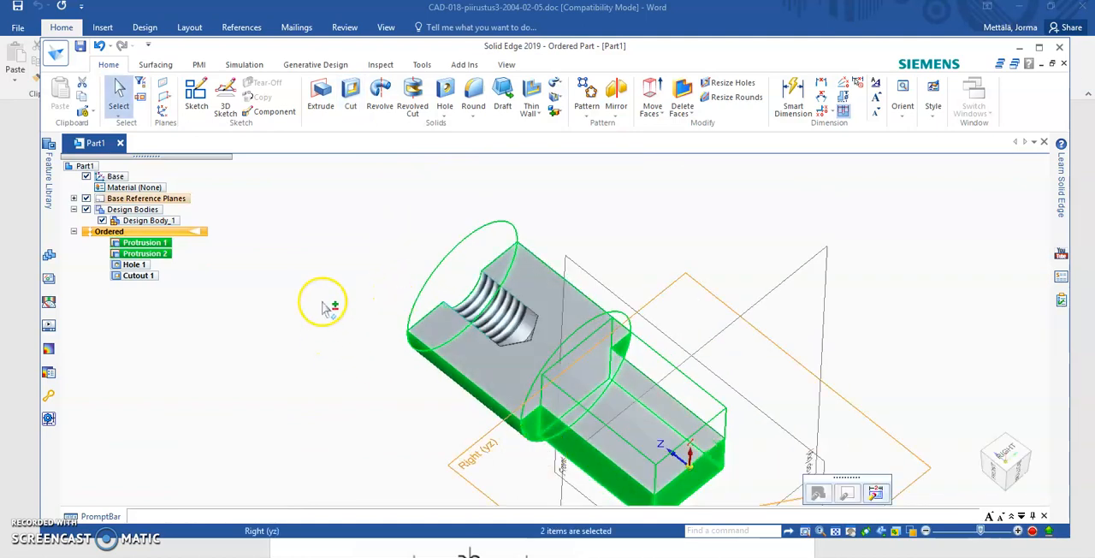
left_click(311, 240)
left_click(133, 275)
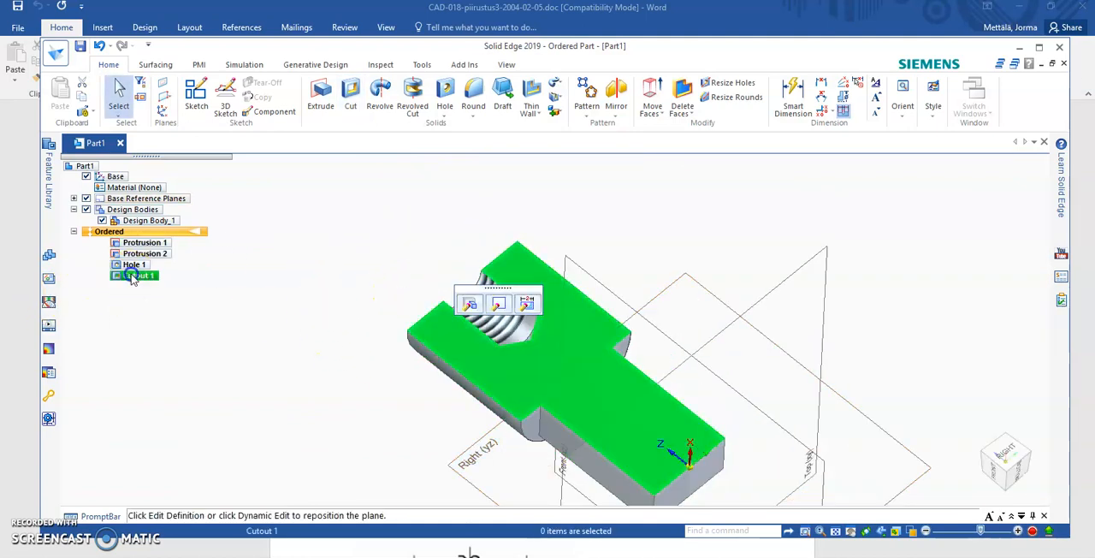
key("Delete")
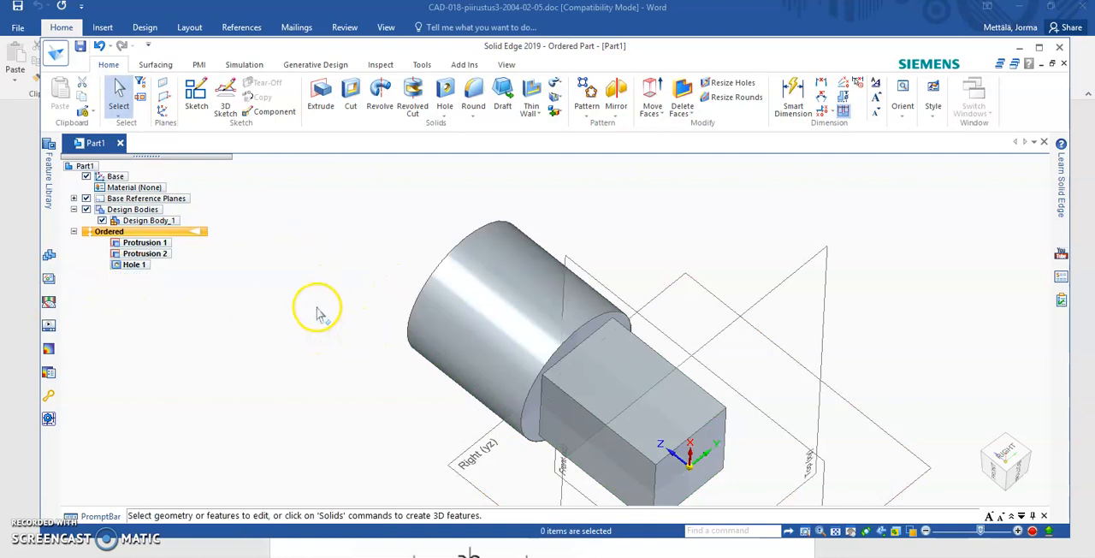
- Select the threaded hole feature and examine its outline inside the cylinder from the side
middle_click_drag(342, 213, 460, 239)
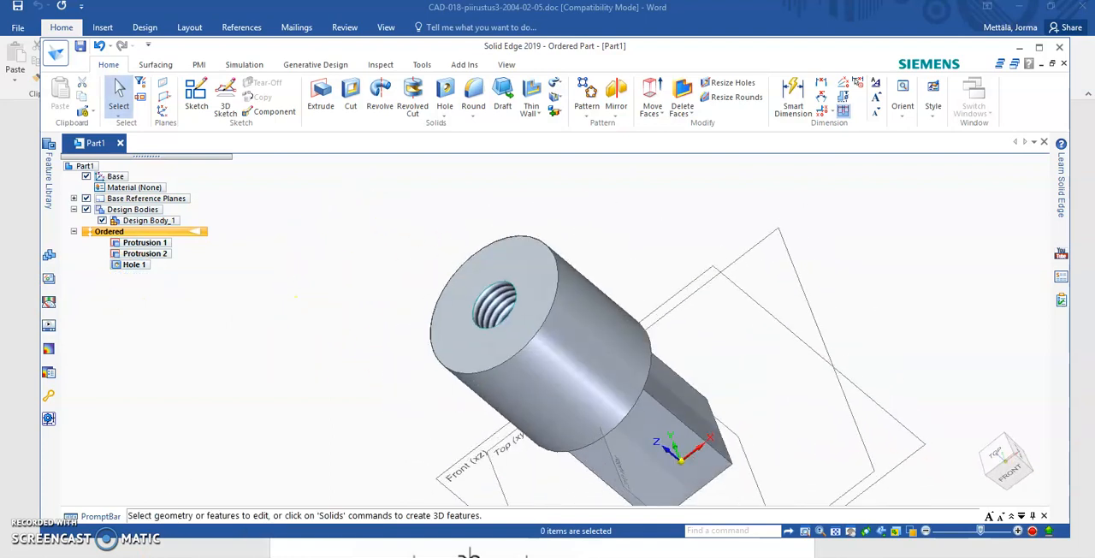
left_click(134, 264)
middle_click_drag(706, 232, 542, 442)
left_click(564, 459)
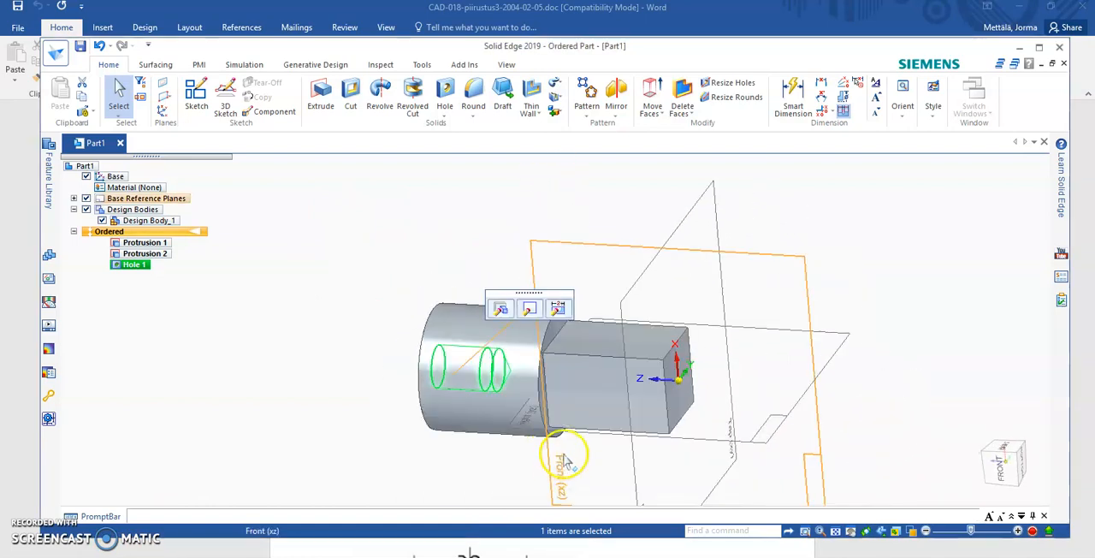
scroll(563, 455, "down", 2)
scroll(562, 457, "up", 4)
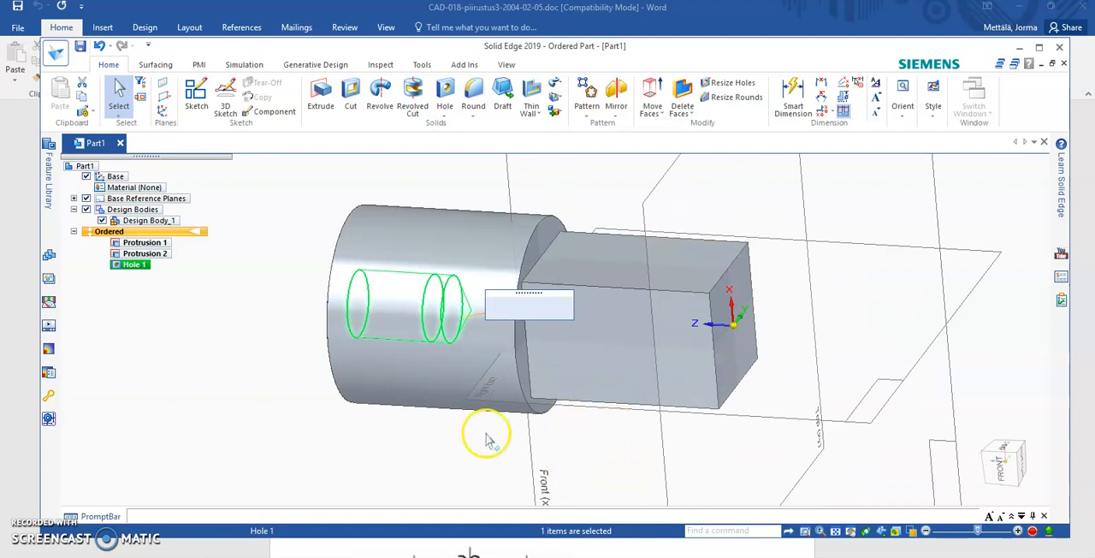
- Switch to the Word exercise document and read through its remaining instructions and hole settings
key("alt+Tab")
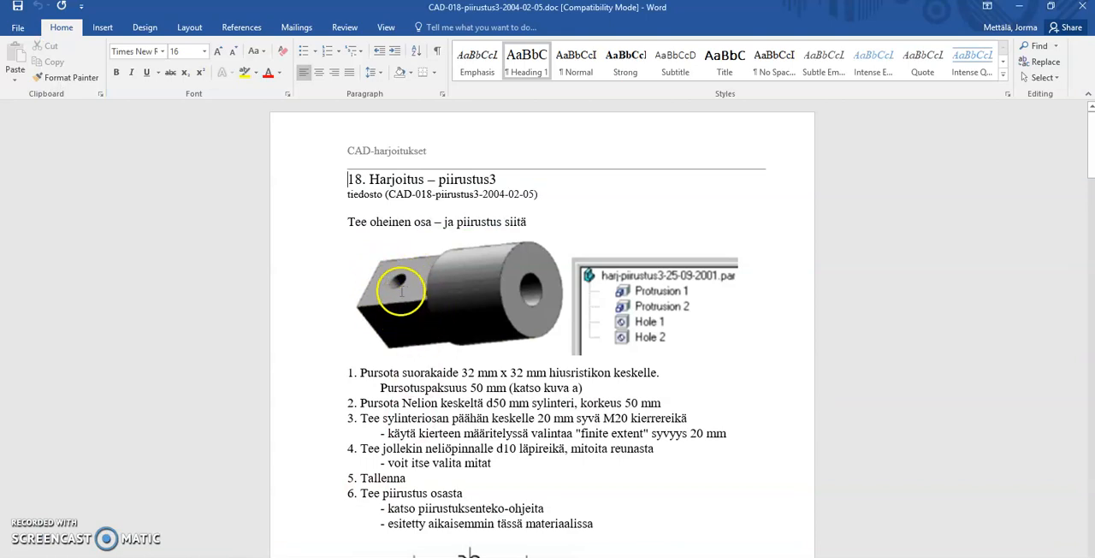
scroll(445, 350, "down", 20)
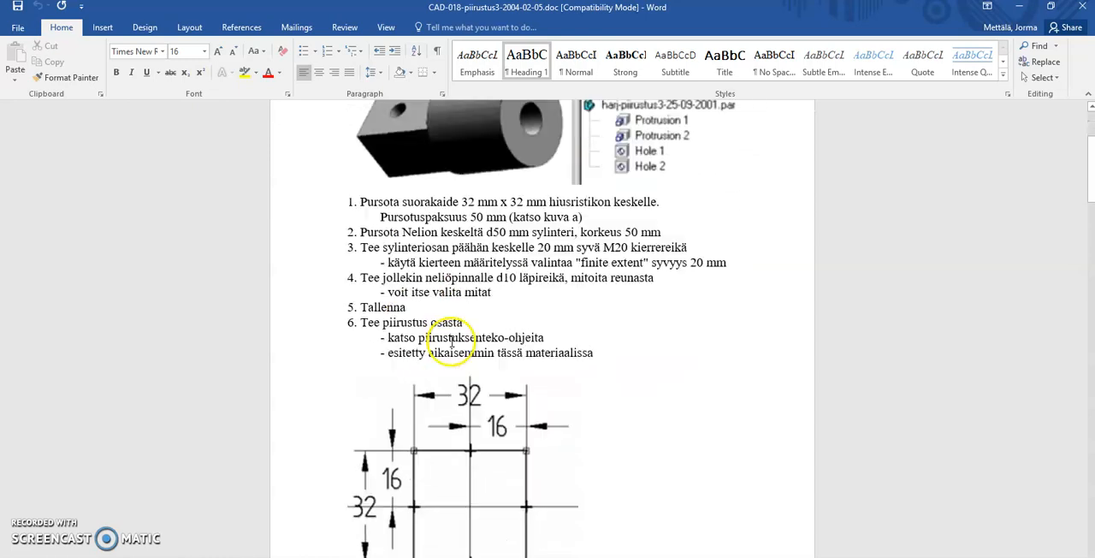
scroll(456, 323, "down", 15)
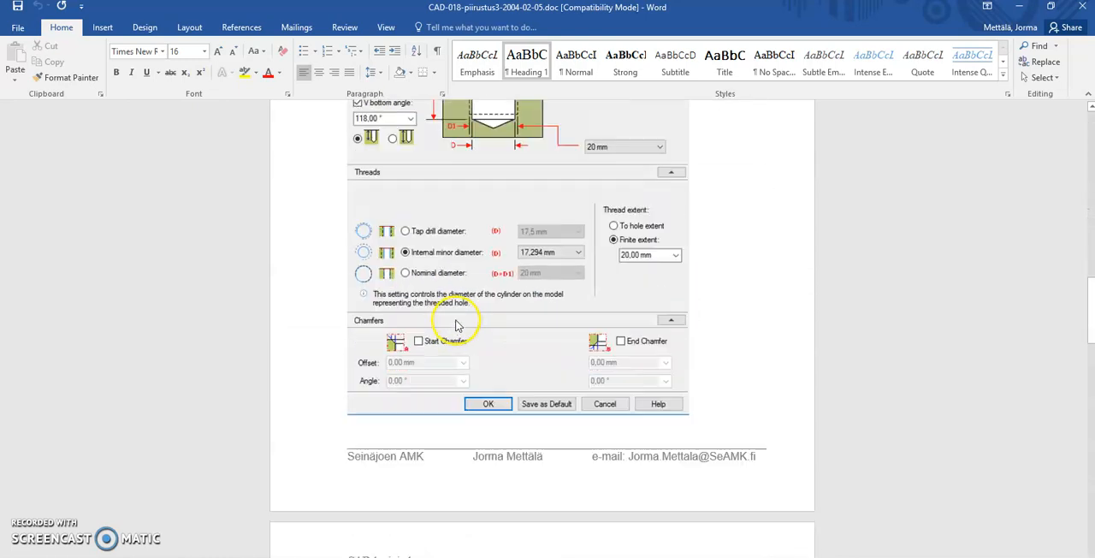
- Look over the dimensioned part picture in the Word exercise and switch back to Solid Edge
scroll(459, 315, "up", 1)
scroll(459, 315, "up", 1)
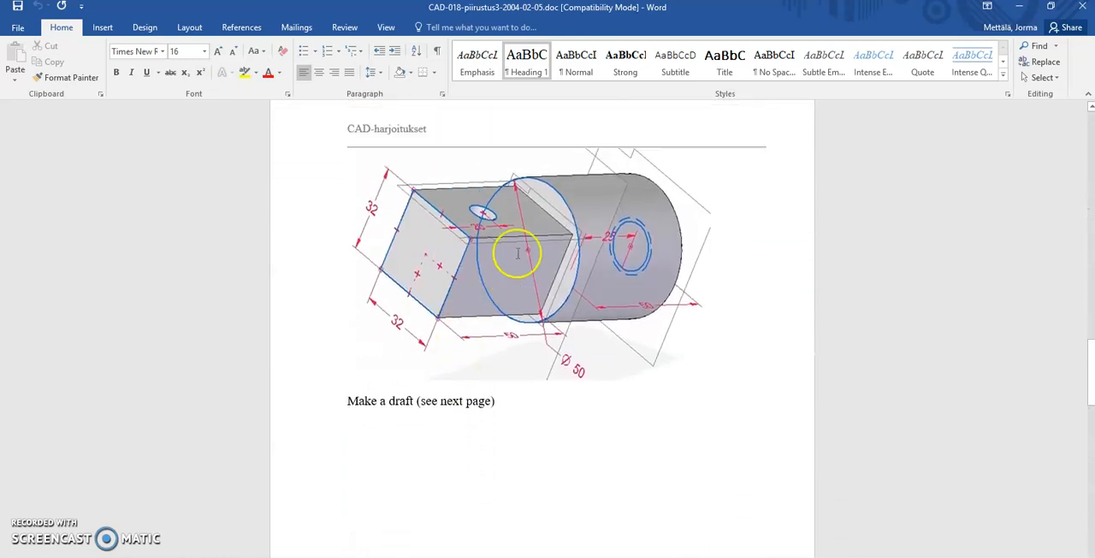
key("alt+Tab")
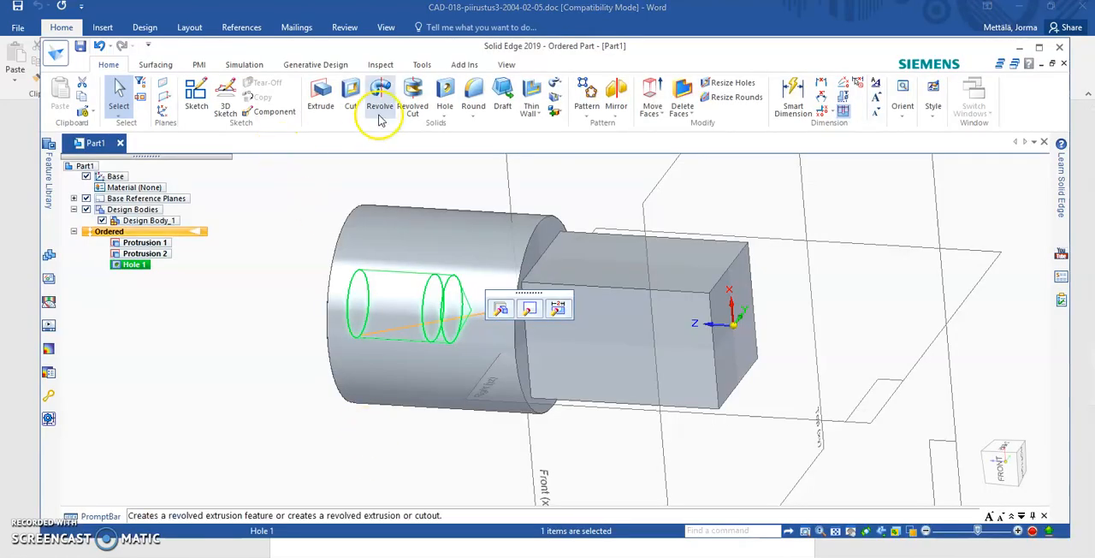
- Start a hole on the block's flat side face as a simple ISO Metric 10 mm drill-size hole with Through All extent
left_click(452, 92)
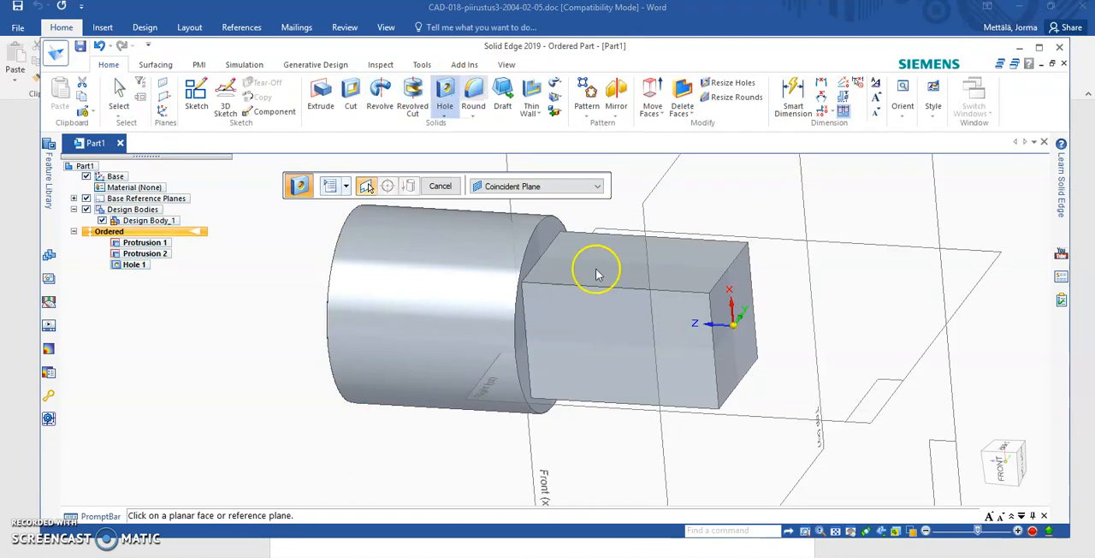
left_click(596, 332)
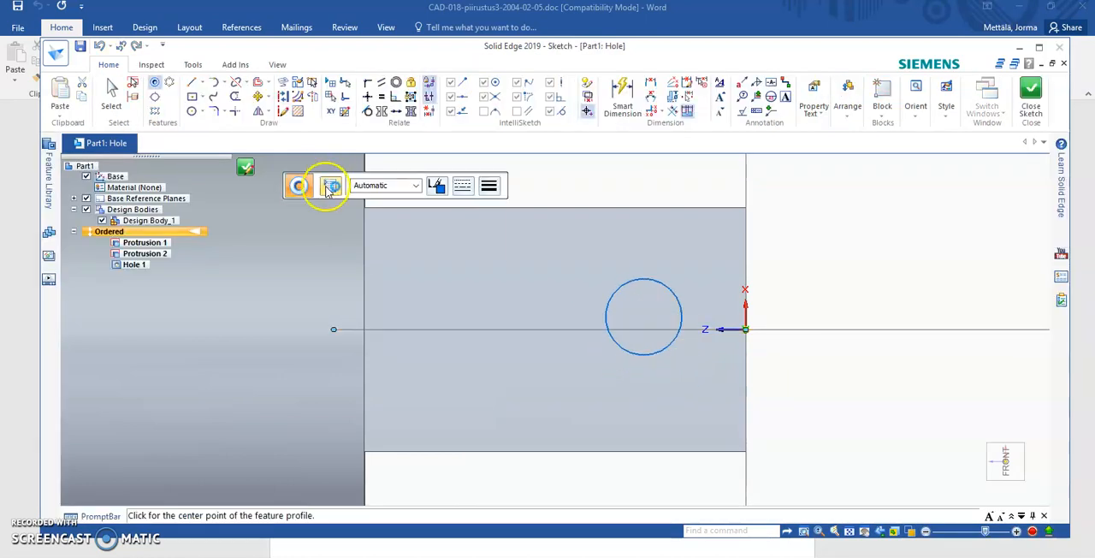
left_click(327, 188)
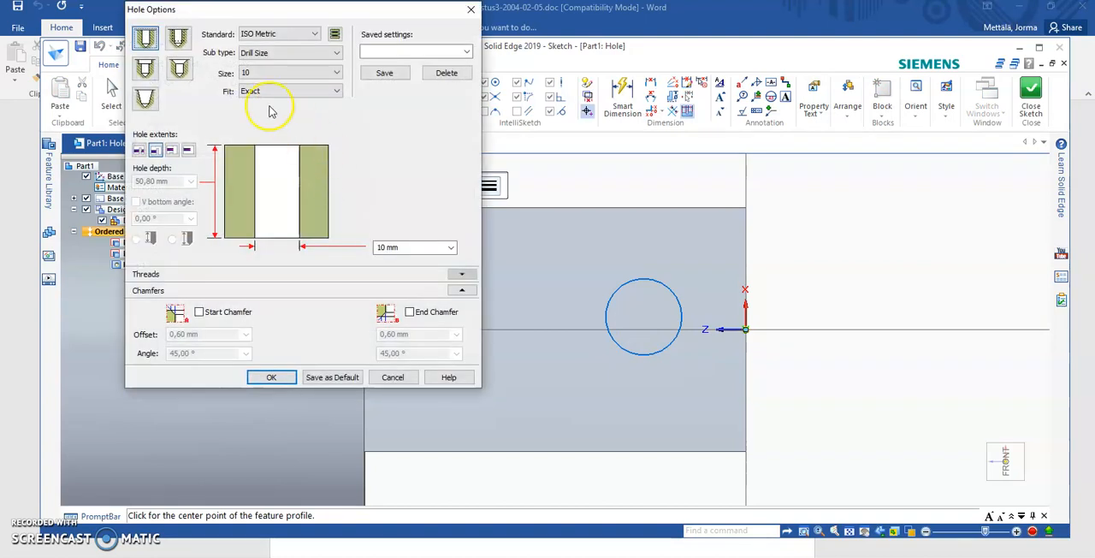
left_click(144, 37)
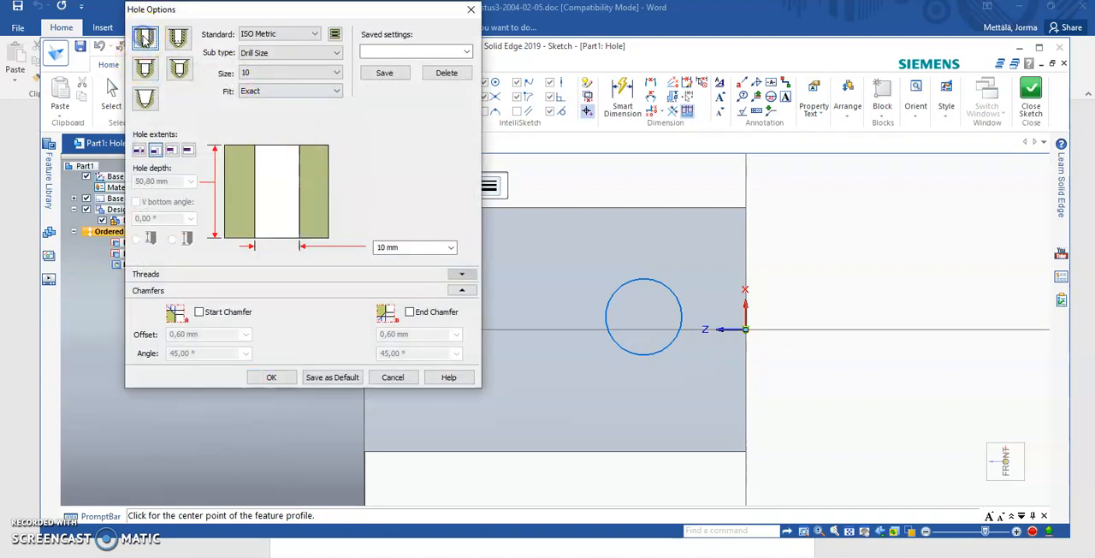
left_click(283, 75)
left_click(263, 76)
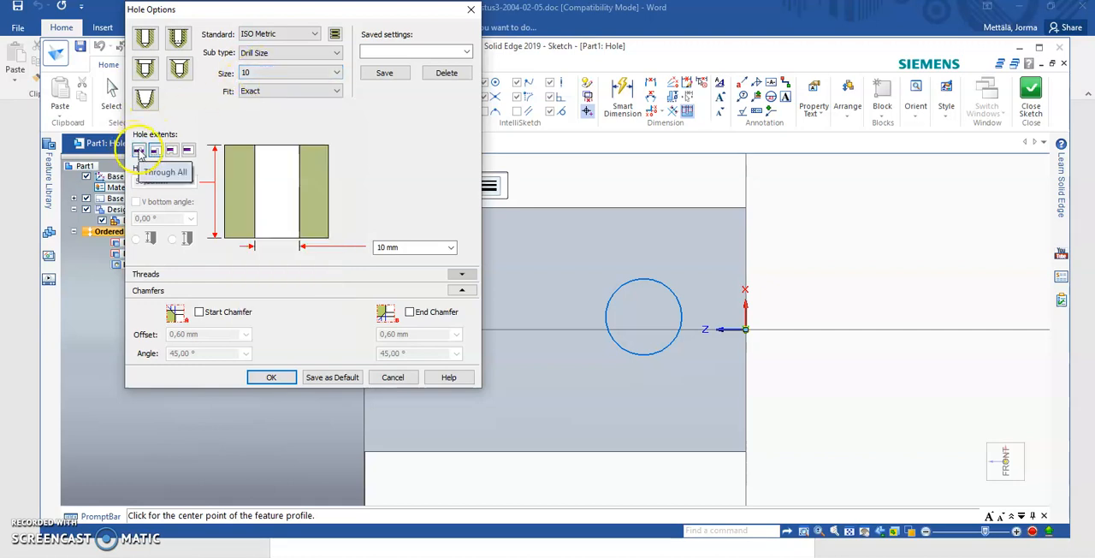
left_click(140, 152)
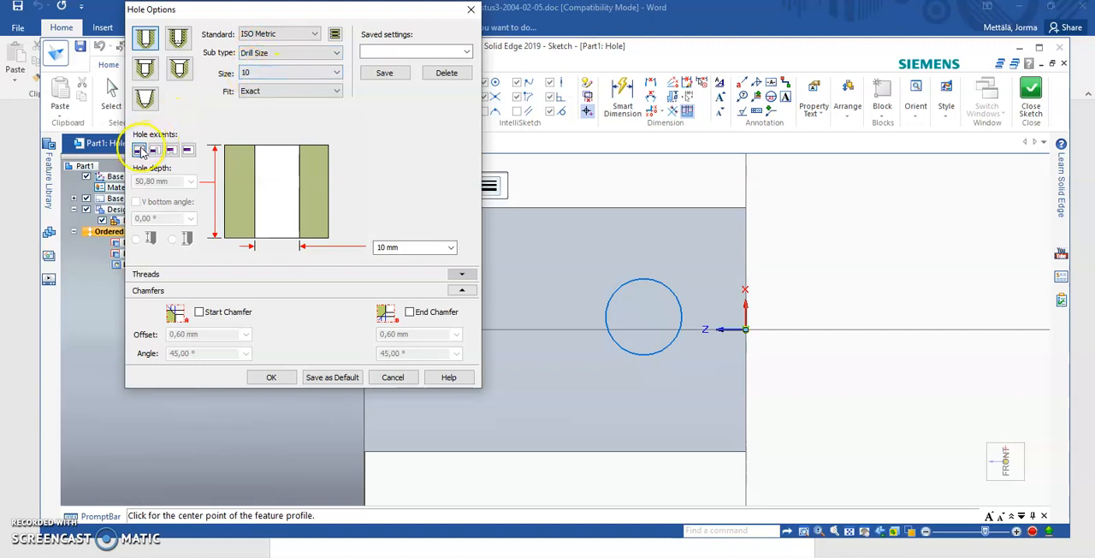
left_click(270, 378)
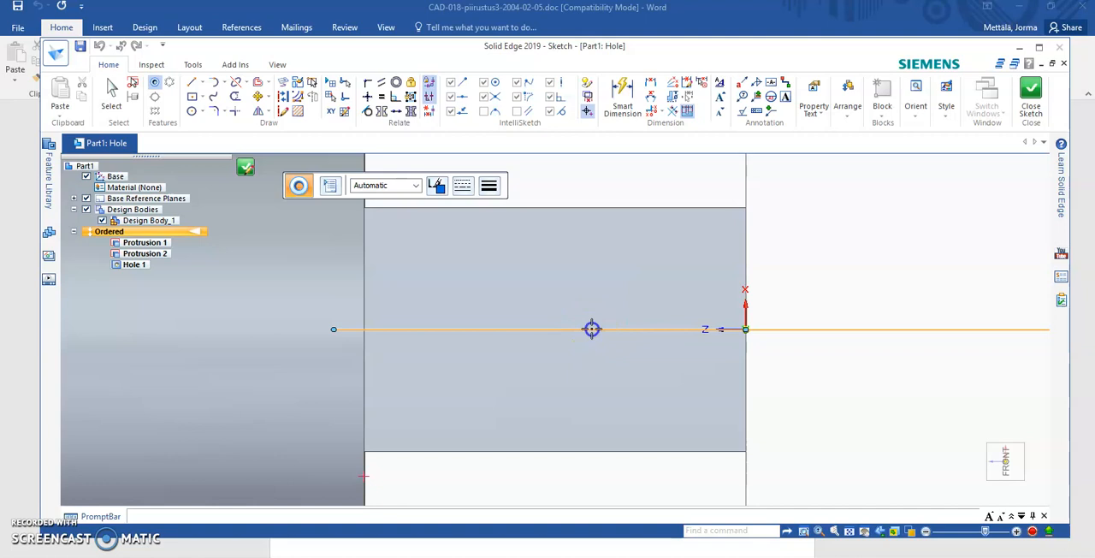
- Place the hole circle on the block's centreline and dimension its centre 20 mm from the block's free end edge
left_click(652, 86)
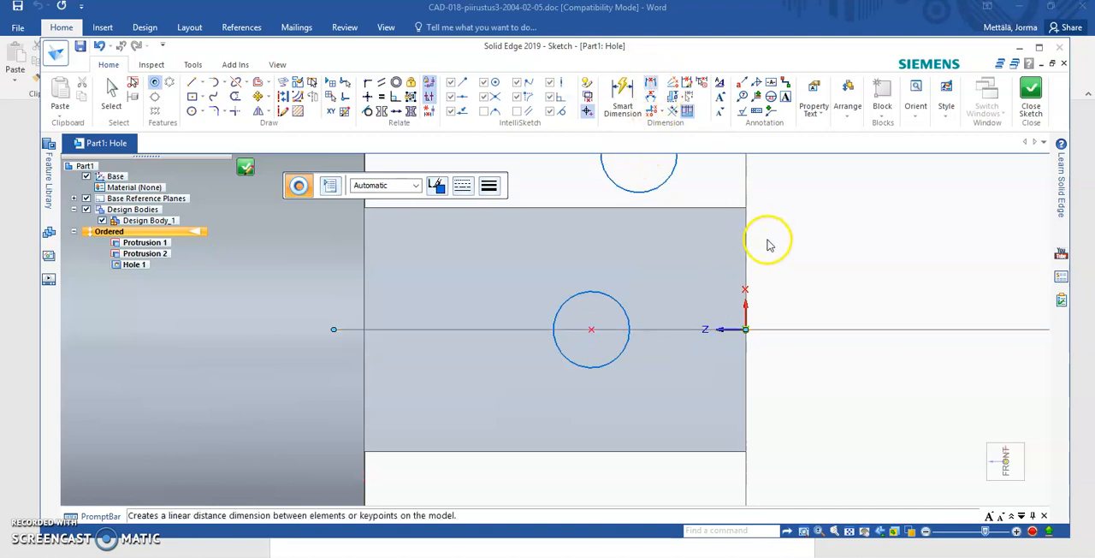
left_click(743, 245)
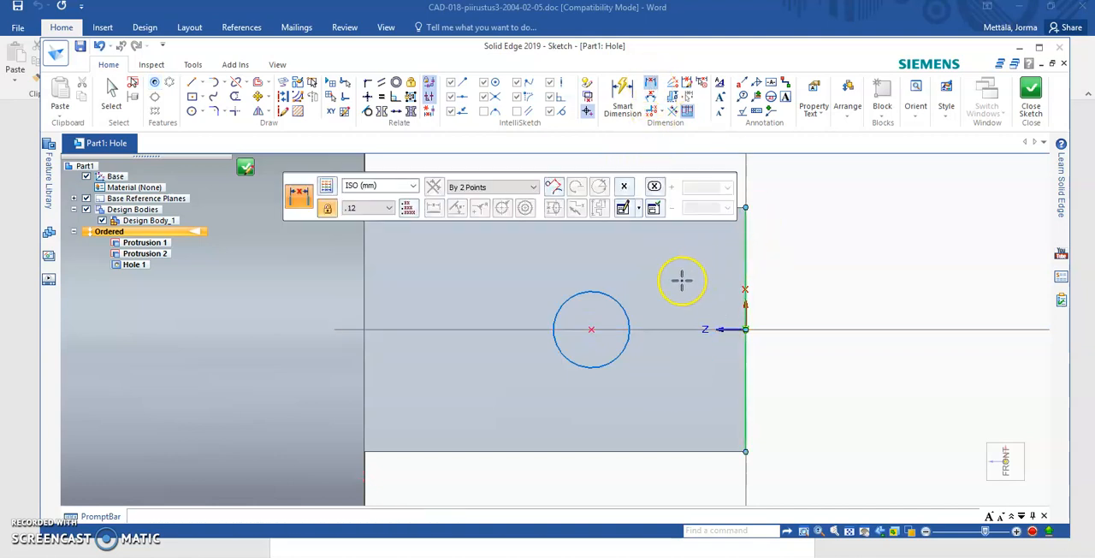
left_click(596, 326)
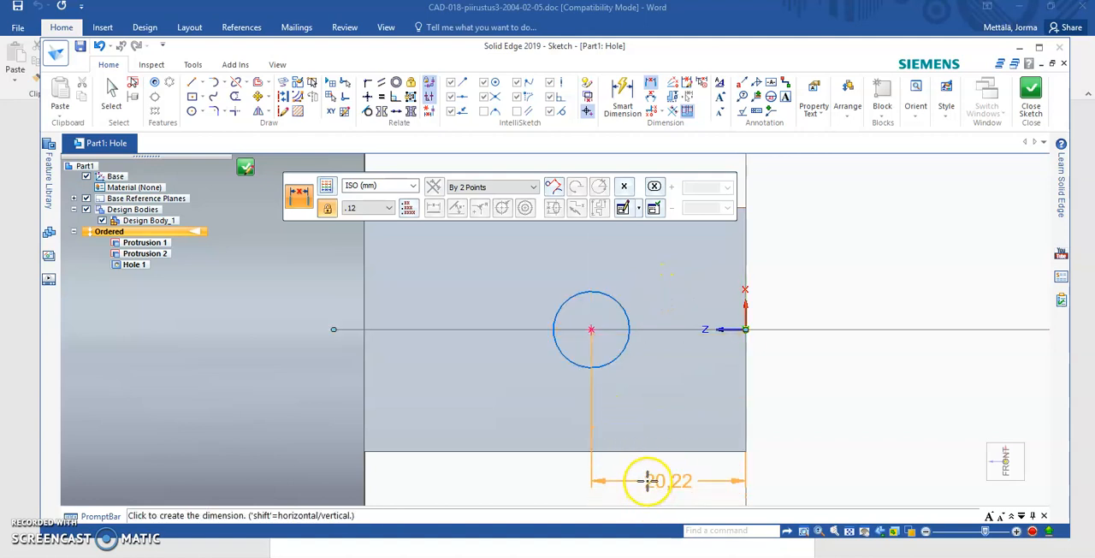
left_click(648, 481)
type("20")
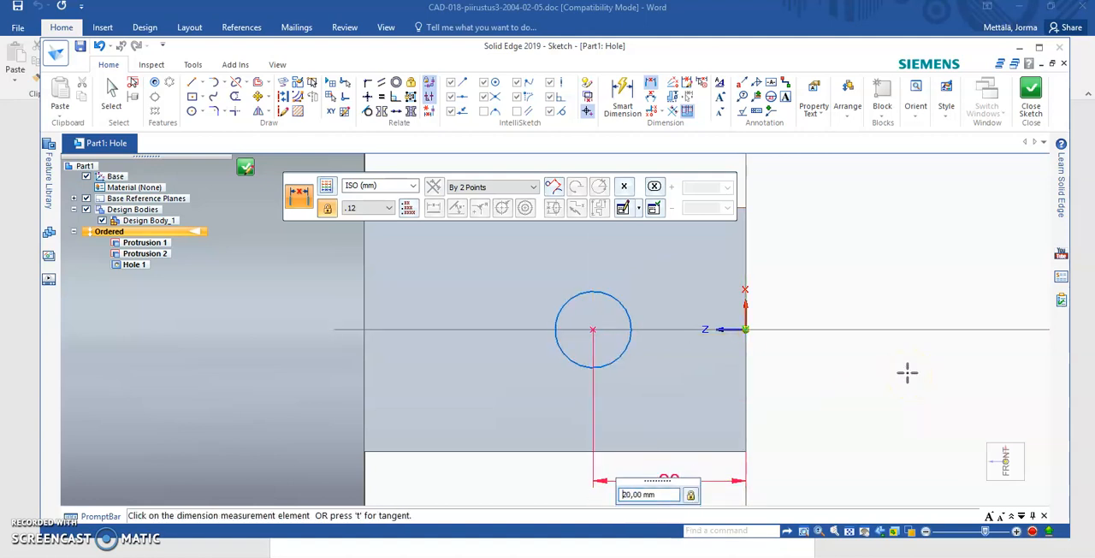
key("Return")
- Close the hole sketch and finish the 10 mm through hole in the block
scroll(692, 420, "down", 3)
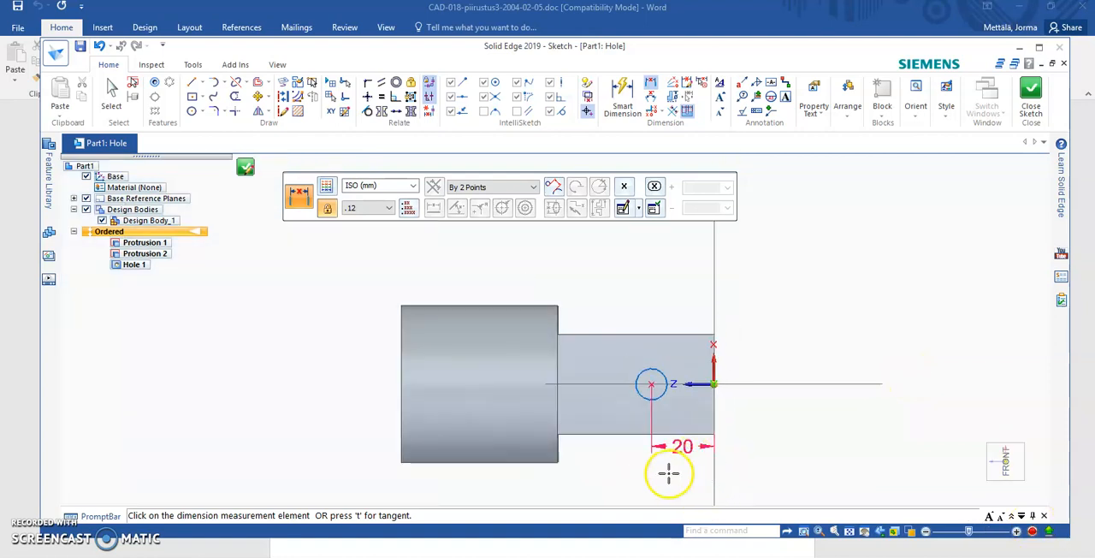
scroll(668, 473, "up", 1)
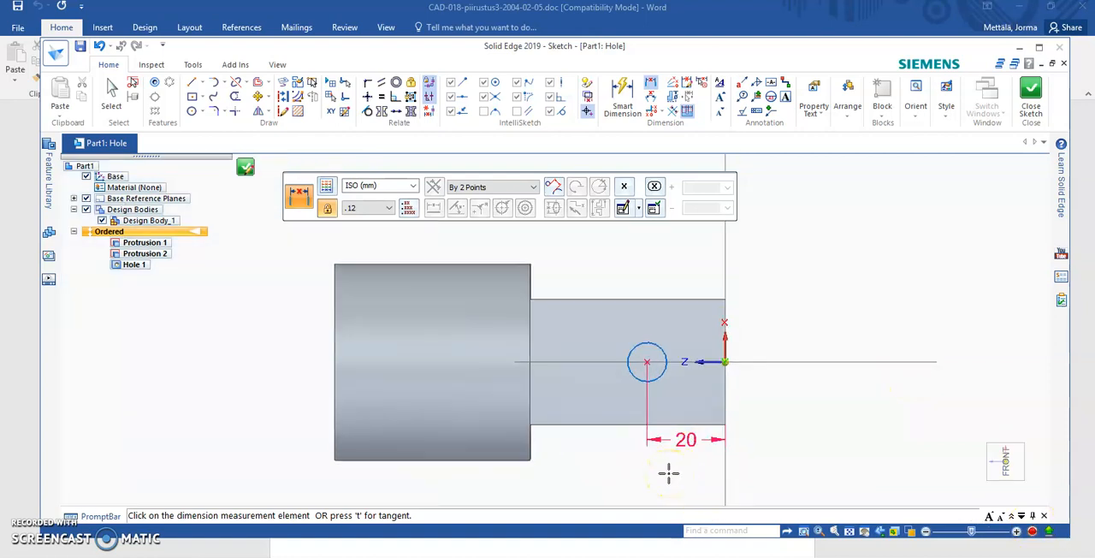
left_click(1030, 90)
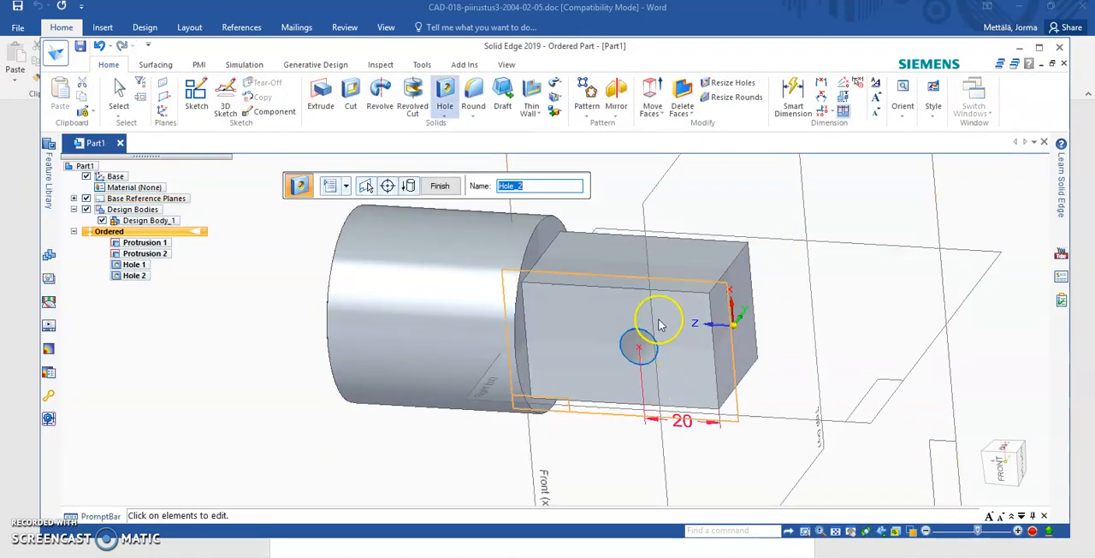
middle_click_drag(608, 258, 635, 194)
left_click(453, 187)
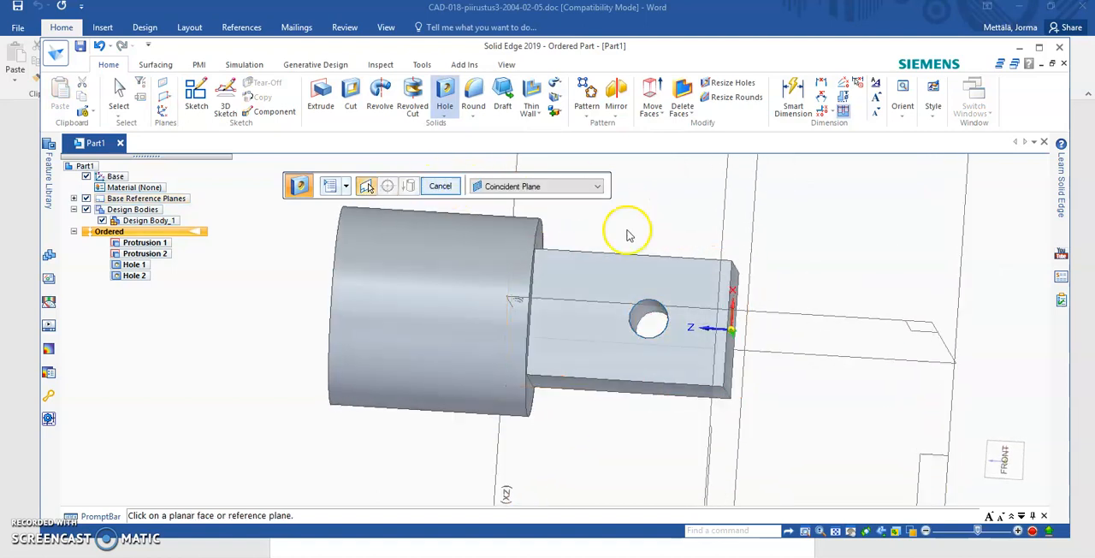
- Chamfer the threaded hole's opening edge on the cylinder's end face with a 2 mm setback
middle_click_drag(379, 442, 652, 313)
middle_click_drag(436, 261, 409, 385)
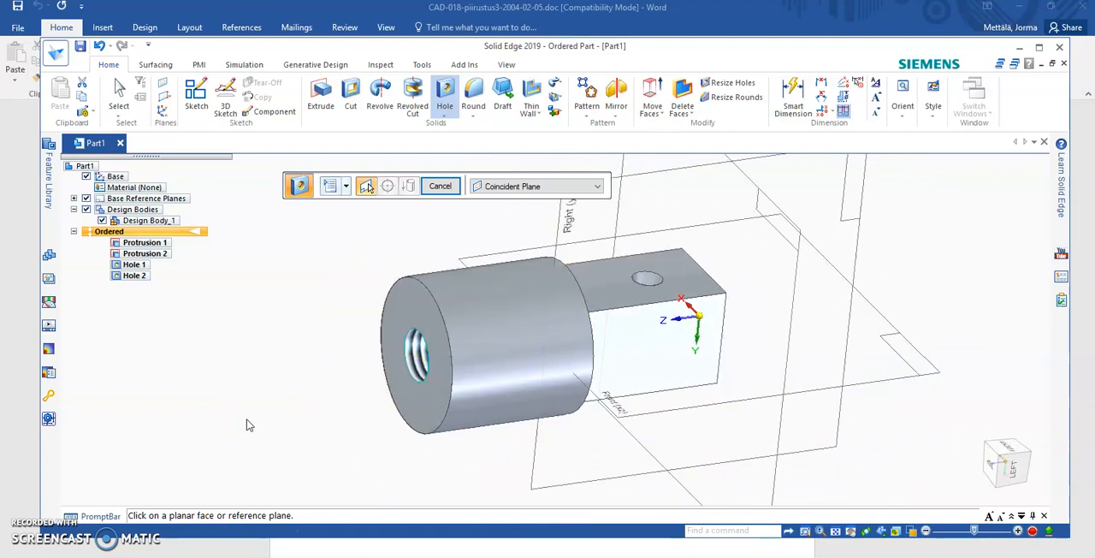
left_click(220, 421)
left_click(473, 113)
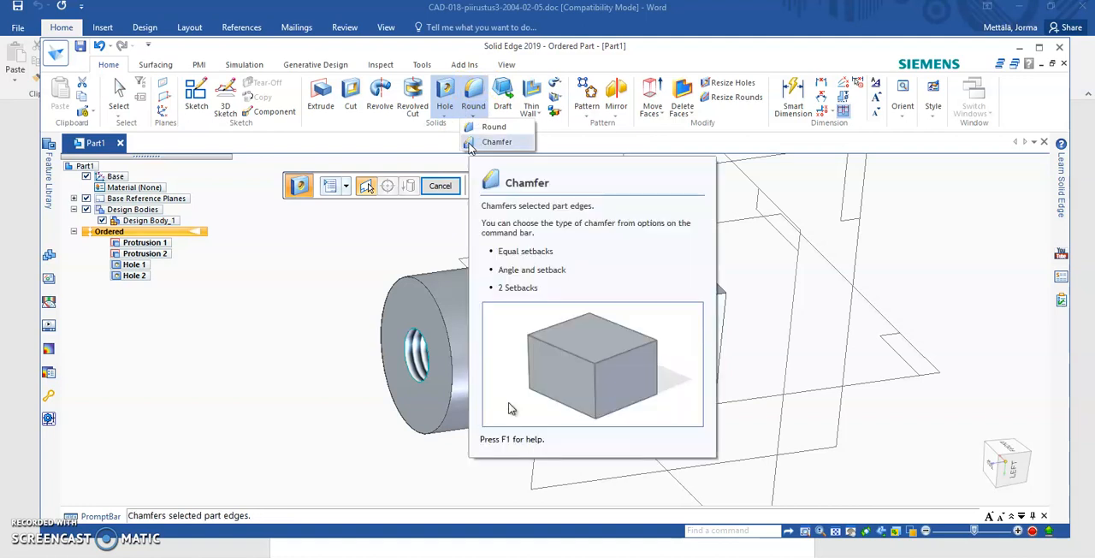
left_click(472, 143)
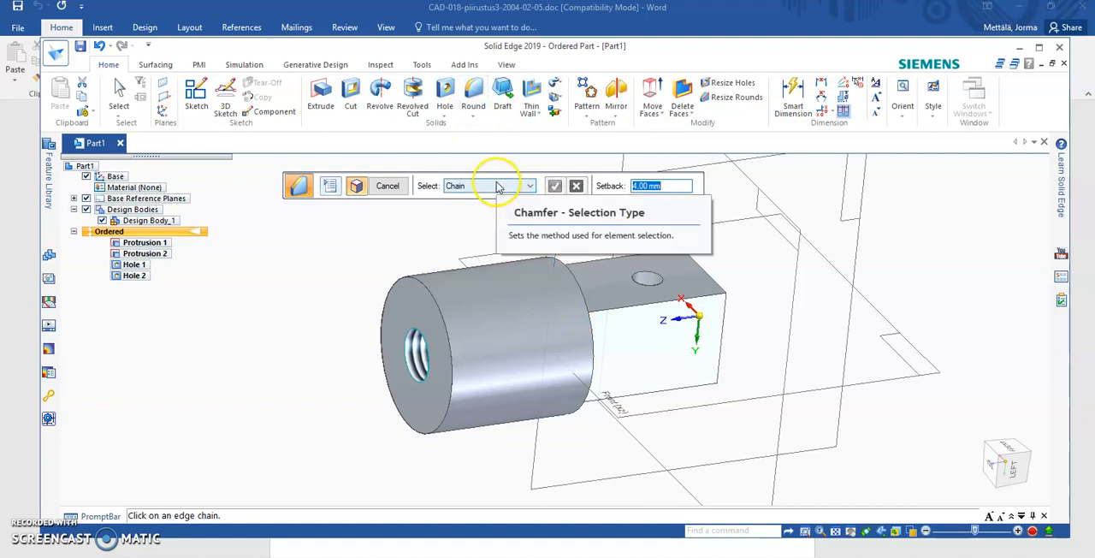
left_click(413, 346)
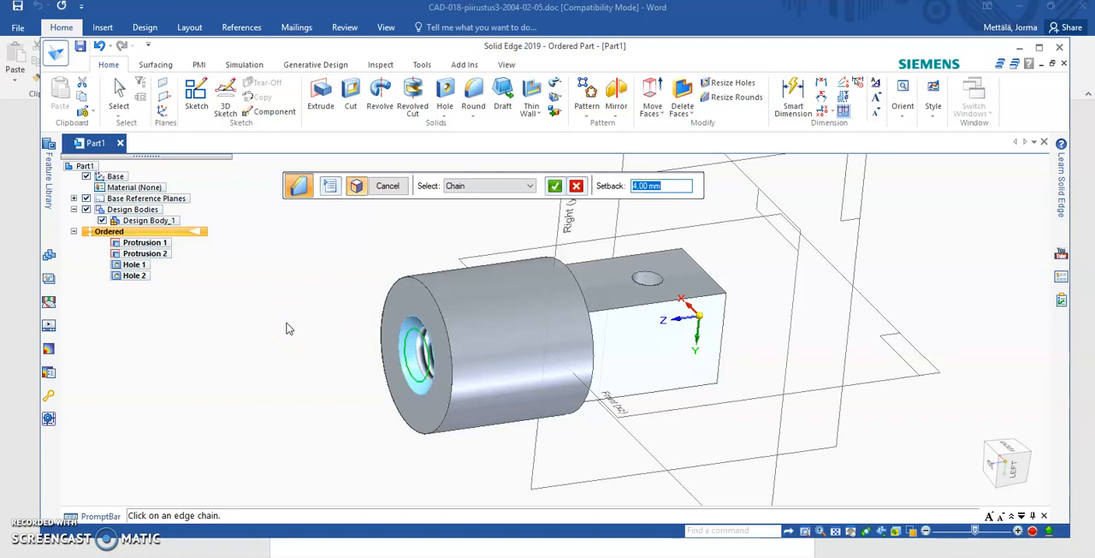
middle_click_drag(312, 361, 562, 317)
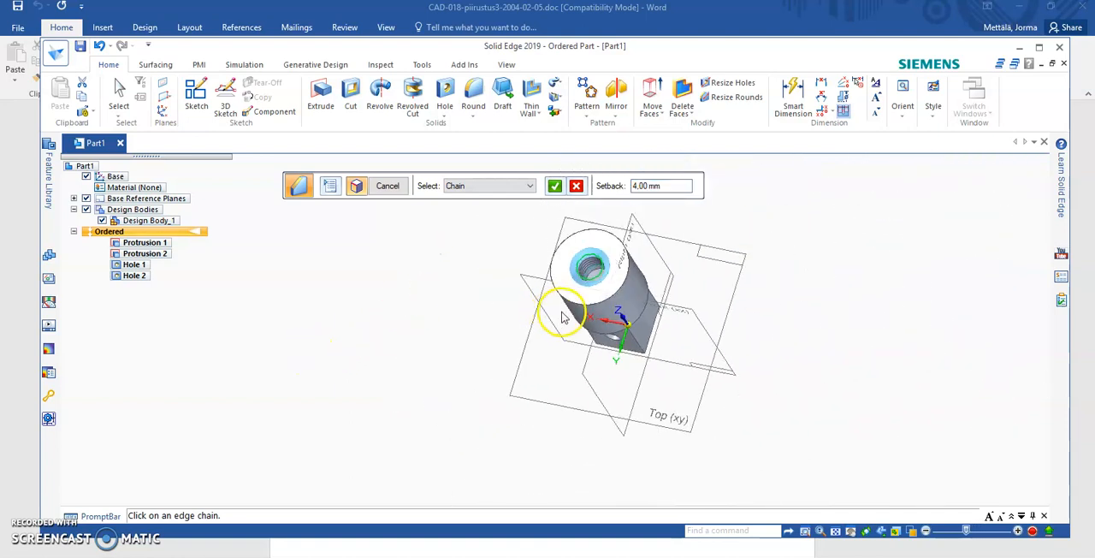
scroll(562, 316, "up", 5)
left_click(687, 183)
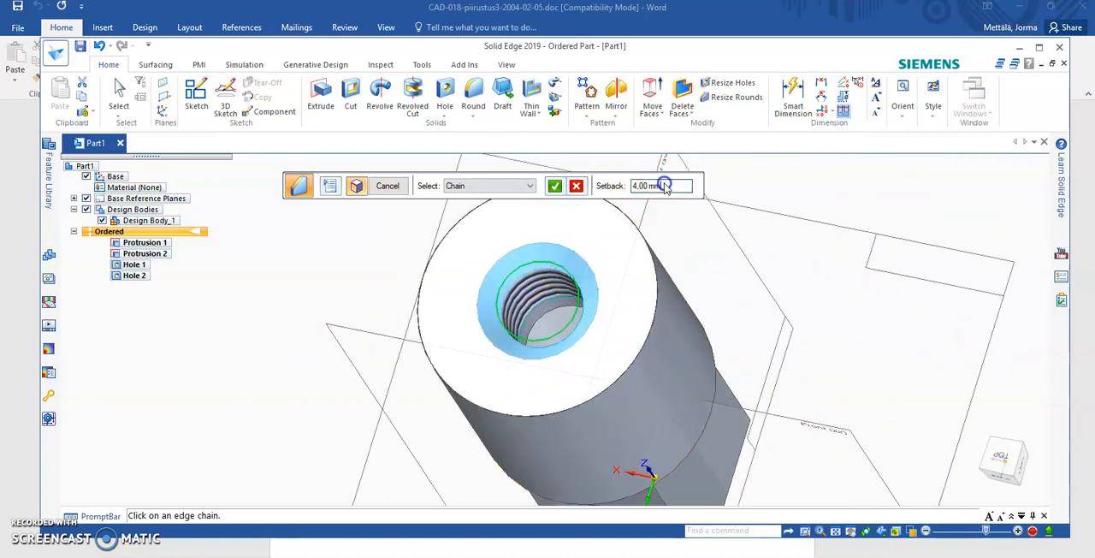
left_click(555, 187)
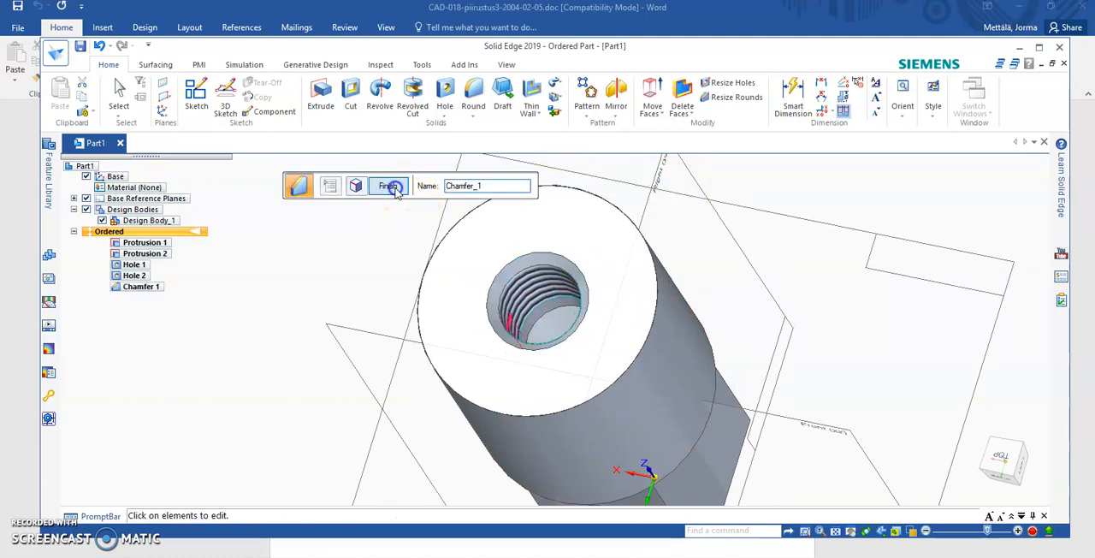
- Chamfer both circular outer edges of the cylinder with a 1 mm setback
middle_click_drag(368, 270, 255, 300)
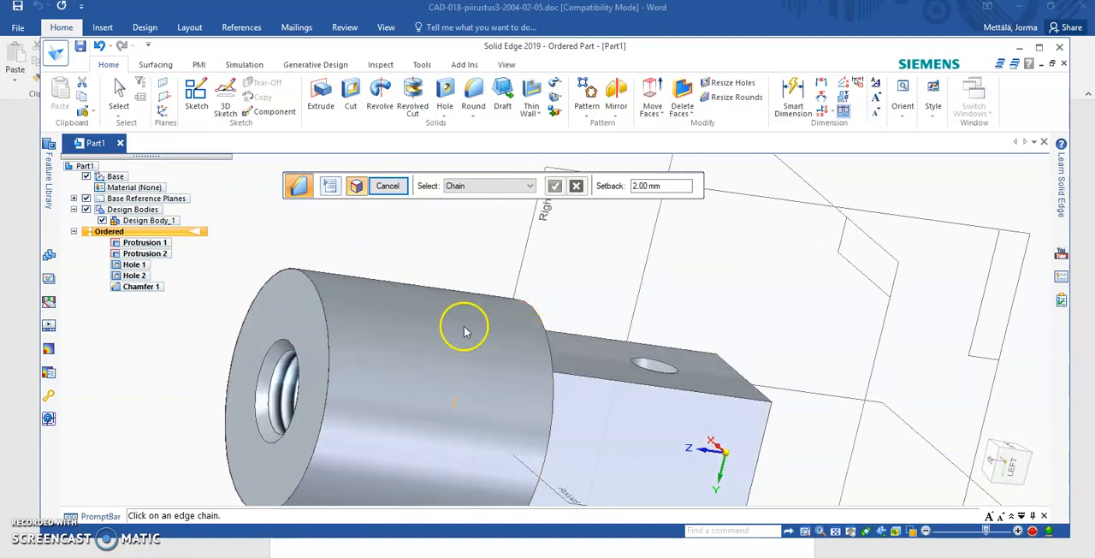
left_click(470, 122)
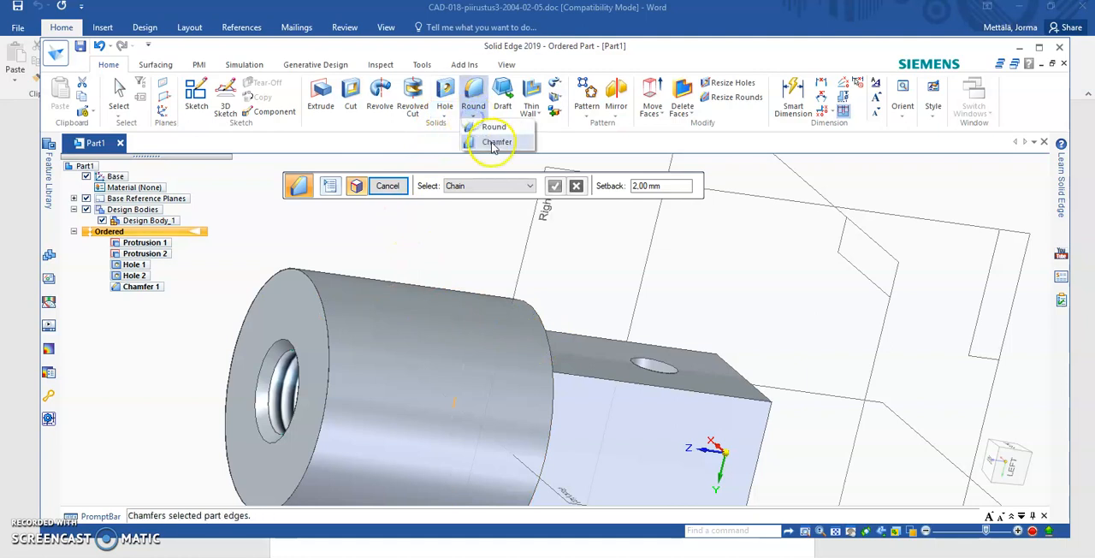
left_click(494, 144)
left_click(308, 280)
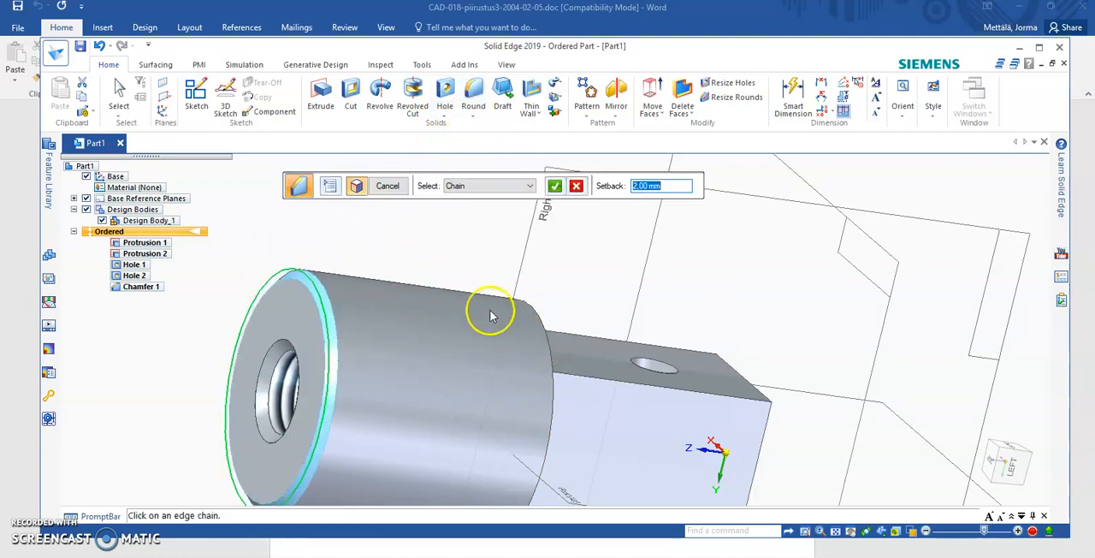
left_click(544, 325)
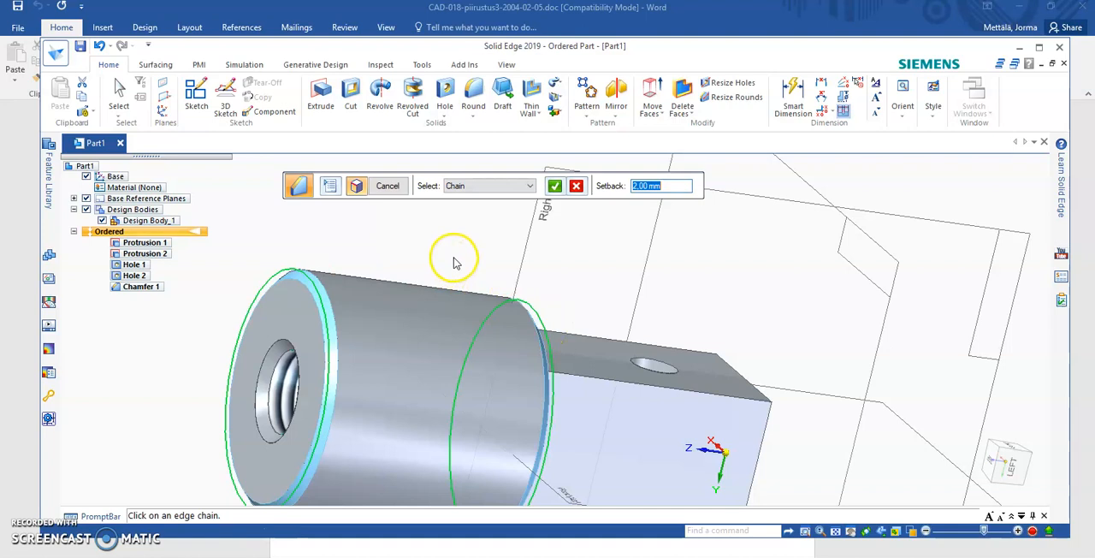
key("Return")
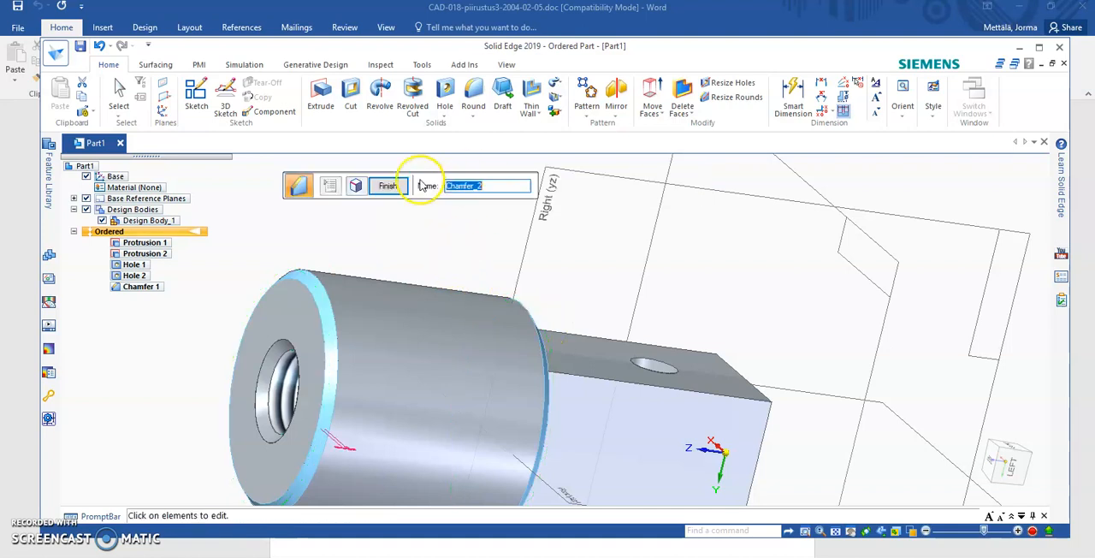
middle_click_drag(444, 232, 352, 257)
scroll(363, 376, "down", 4)
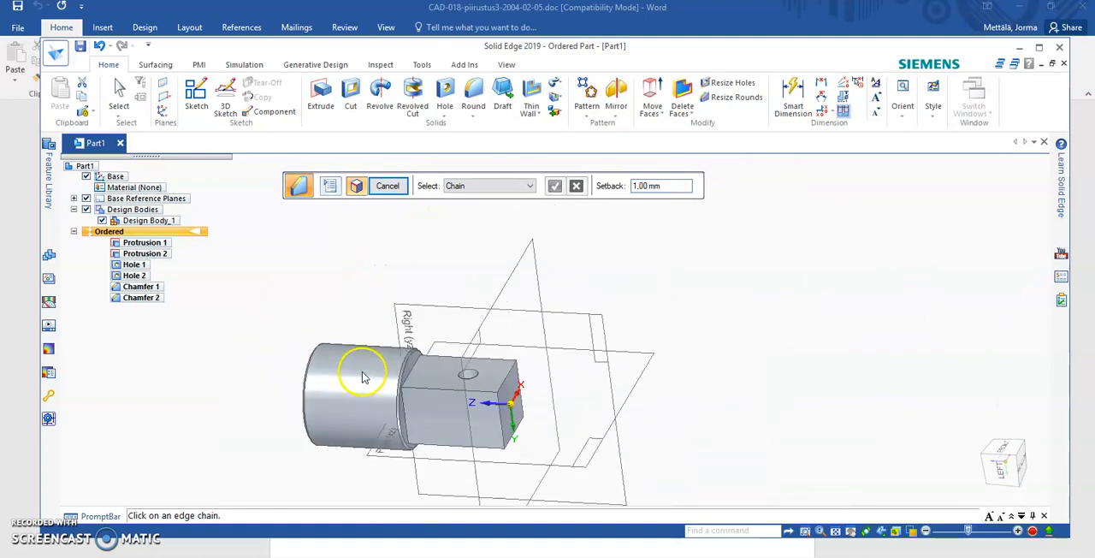
mouse_move(329, 290)
middle_mouse_down()
mouse_move(433, 282)
mouse_move(326, 282)
middle_mouse_up()
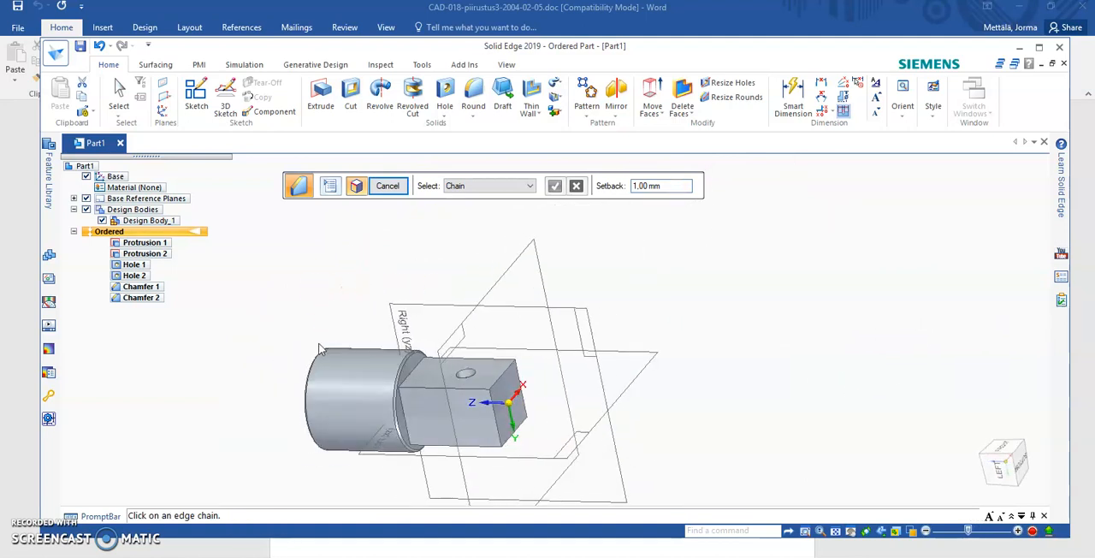
scroll(316, 406, "down", 3)
scroll(321, 409, "up", 5)
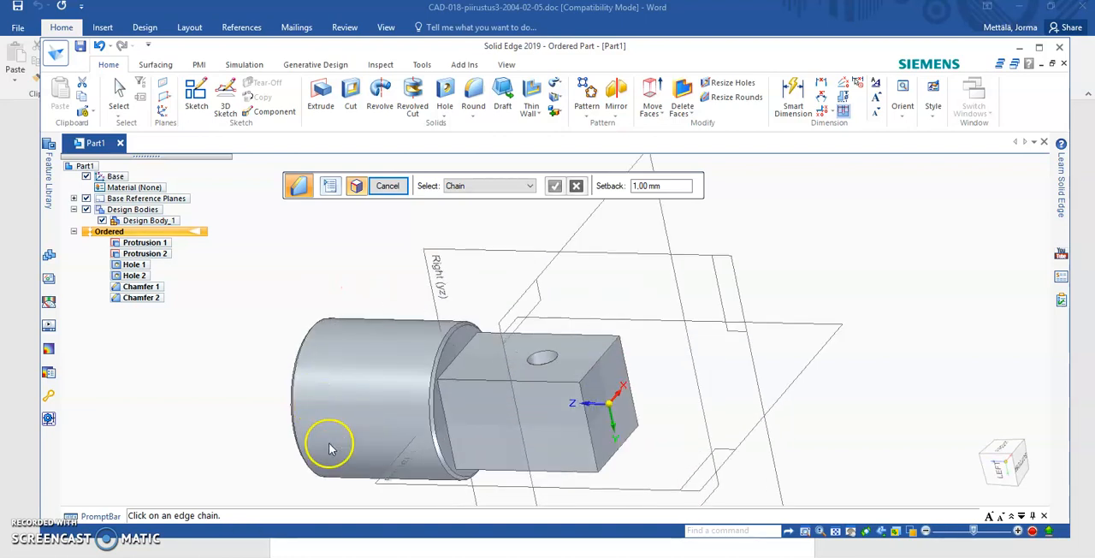
- Start saving the part and choose Part documents (*.par) as the file type
left_click(82, 46)
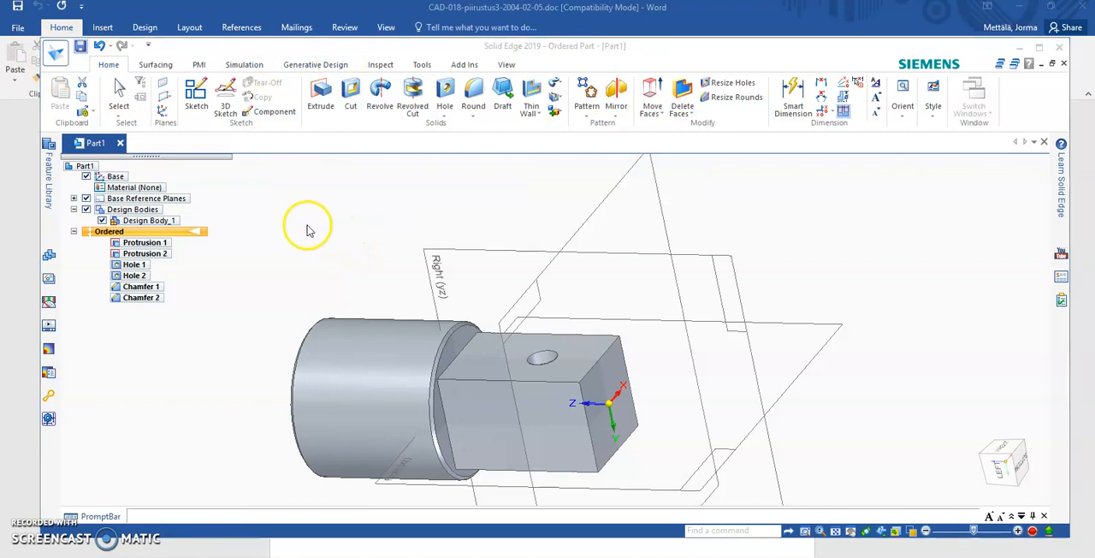
left_click(177, 319)
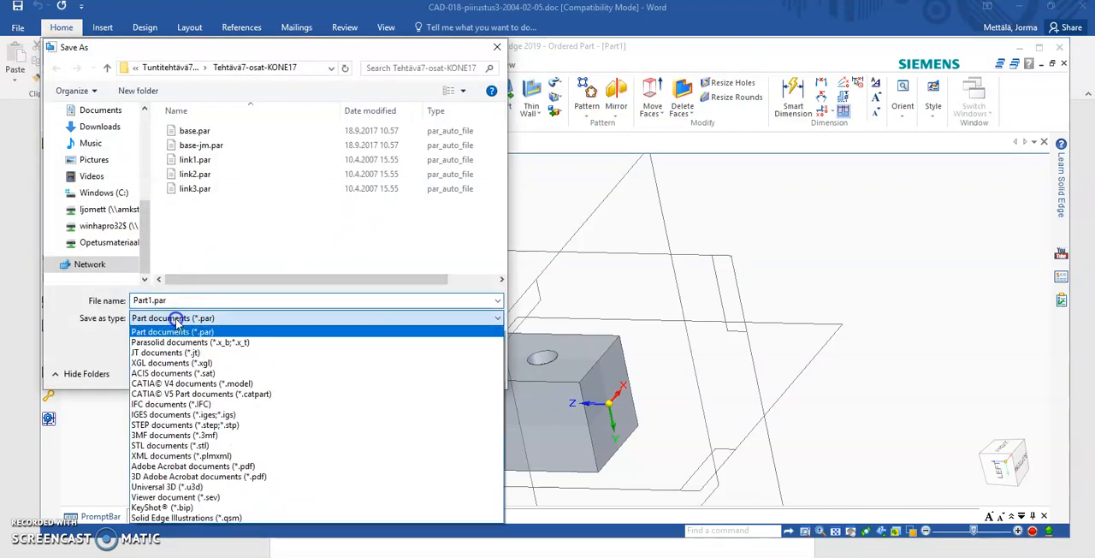
left_click(175, 332)
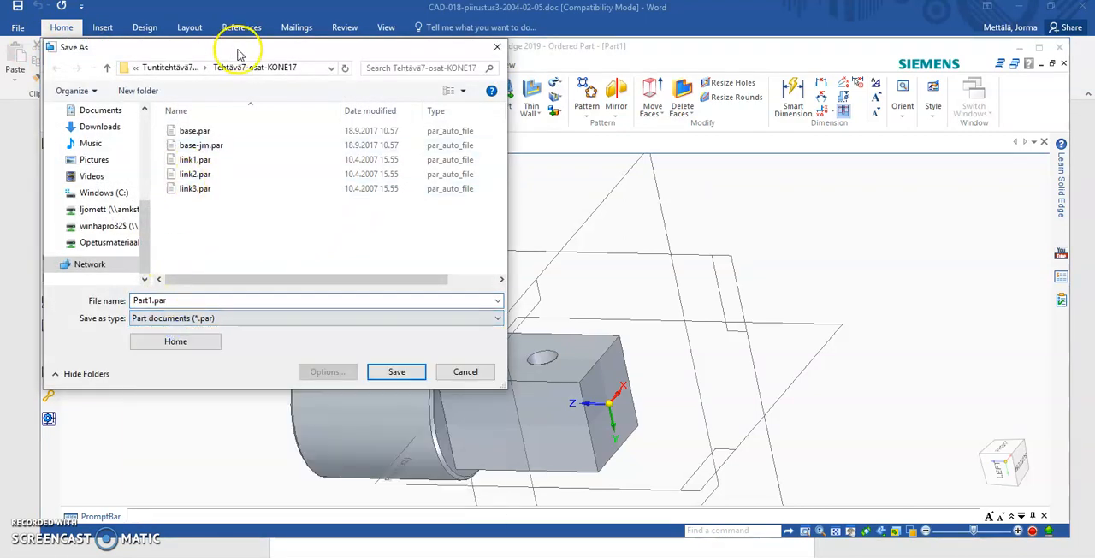
- Set the save location to the CAD-2019-AUTE18KA-IEPIP19 folder inside the Kurssi-TekninenpiirustusJaCAD course folder
left_click(162, 67)
left_click(154, 68)
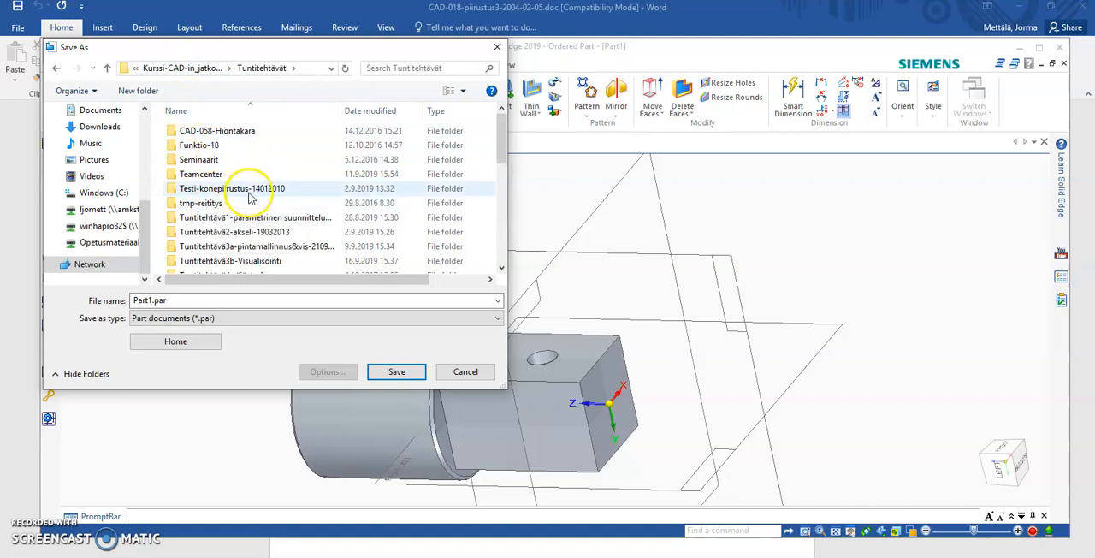
scroll(252, 208, "down", 5)
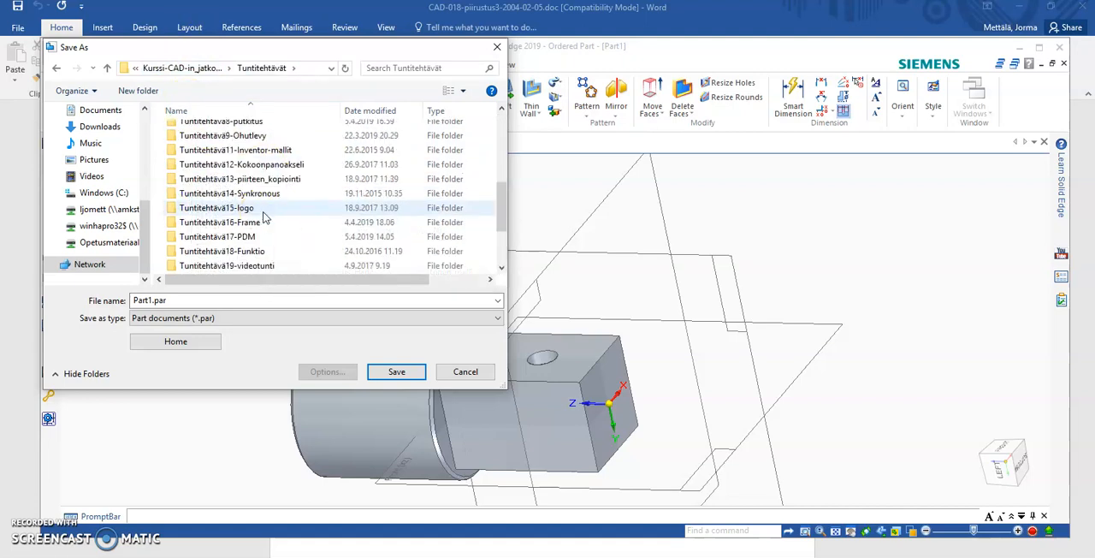
scroll(264, 218, "up", 5)
left_click(163, 67)
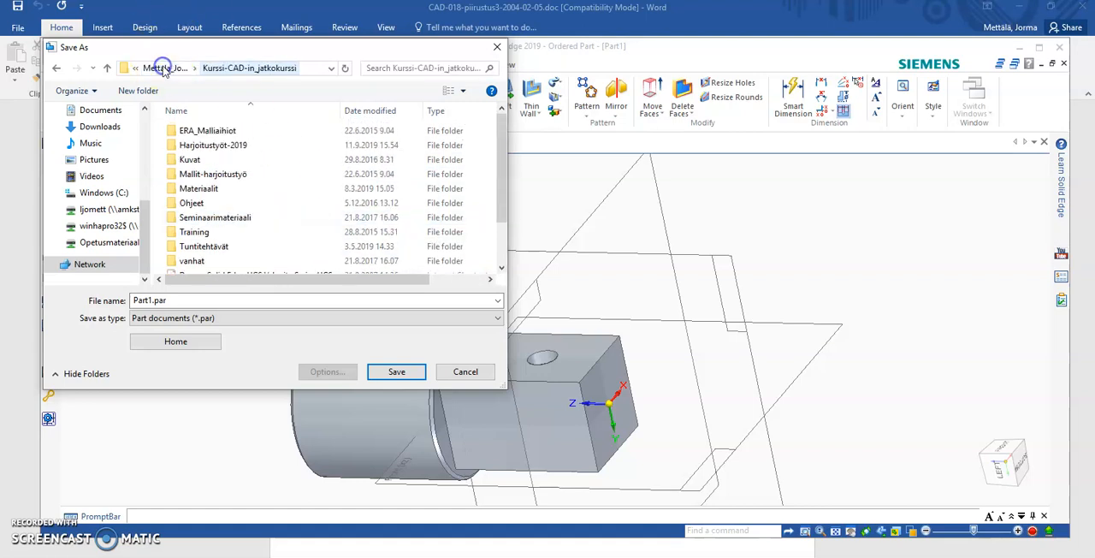
left_click(168, 68)
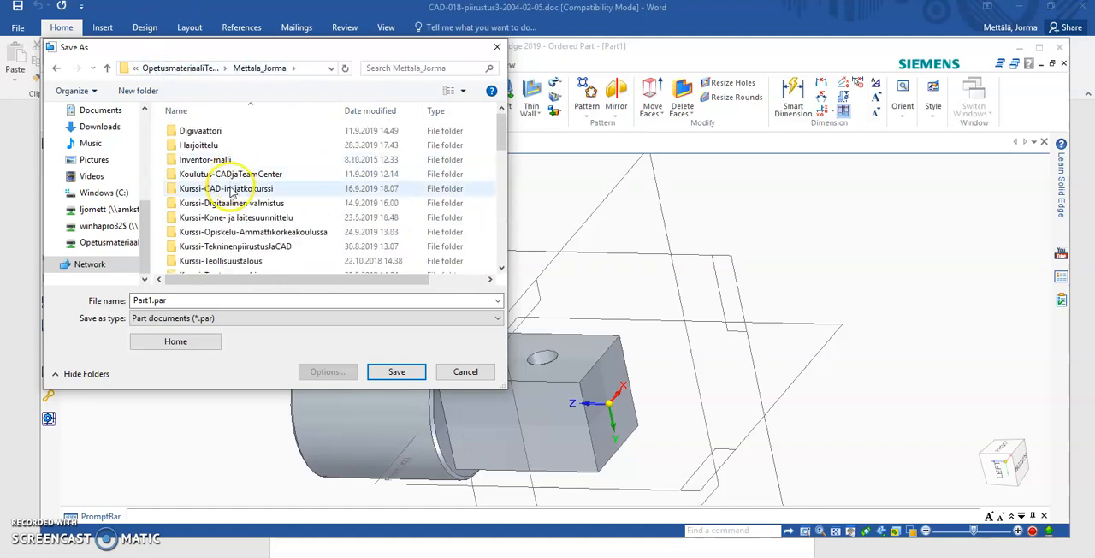
double_click(255, 246)
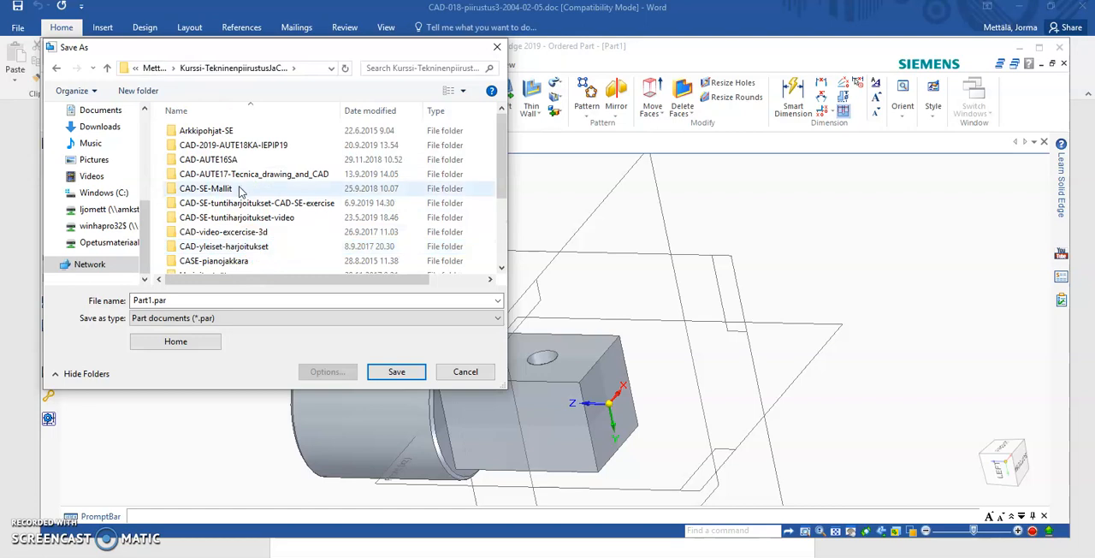
double_click(240, 145)
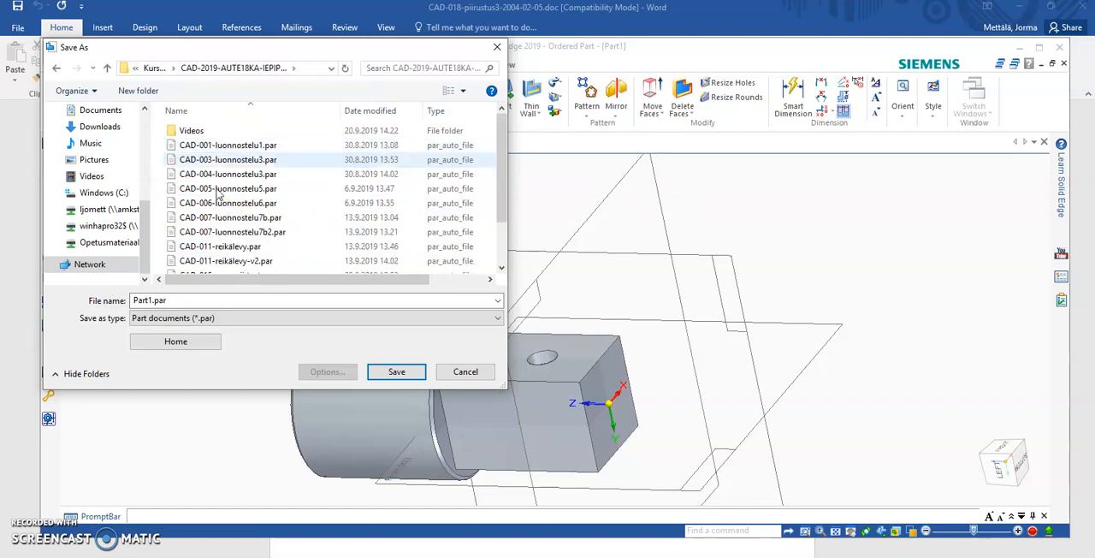
- Name the part file CAD-018-piirustus3.par, basing the name on an existing file's, and save it
scroll(214, 224, "down", 2)
left_click(215, 237)
left_click(162, 301)
left_click(165, 301)
key("BackSpace")
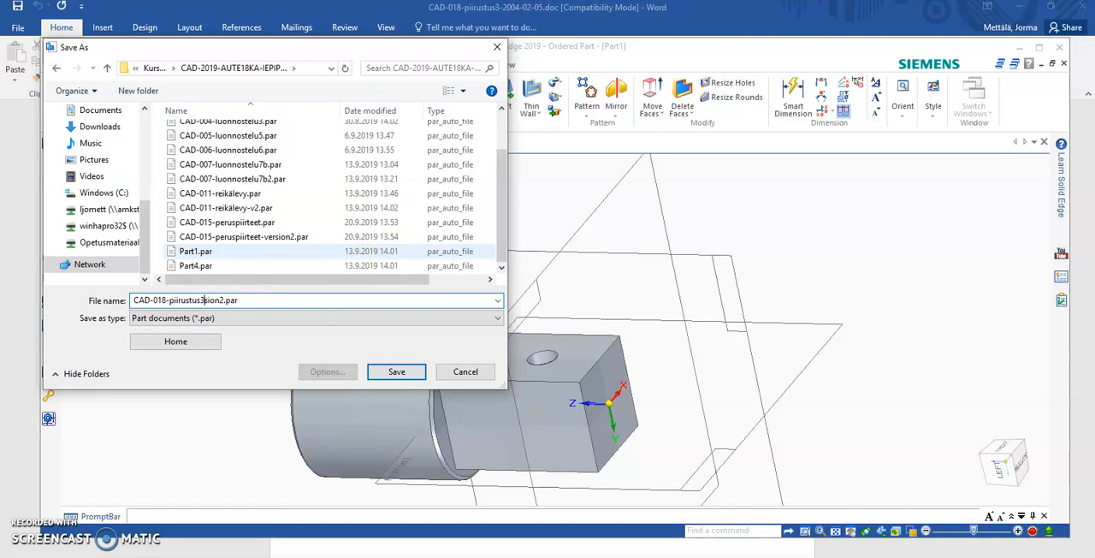
key("Return")
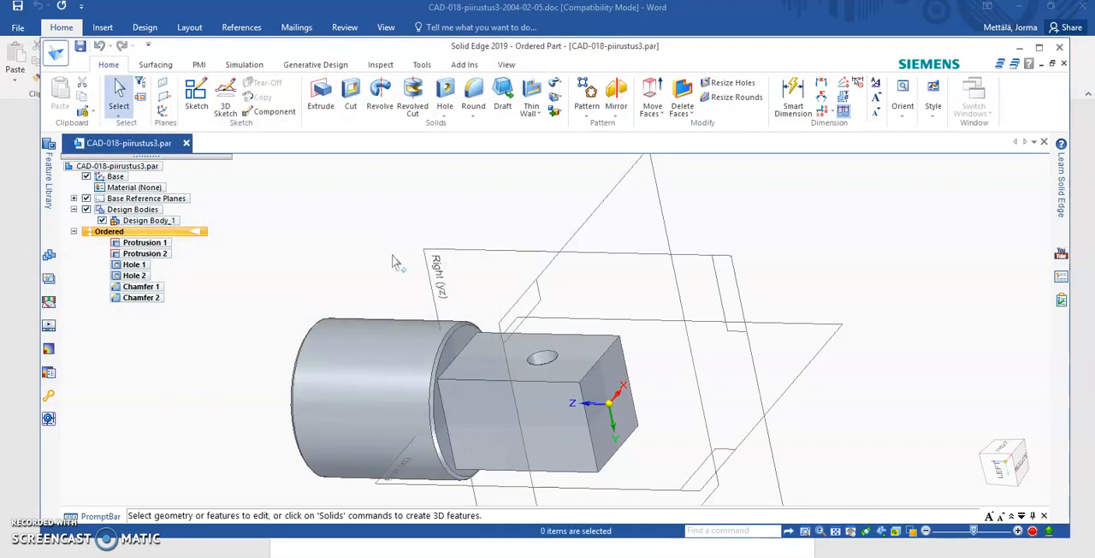
scroll(340, 479, "down", 3)
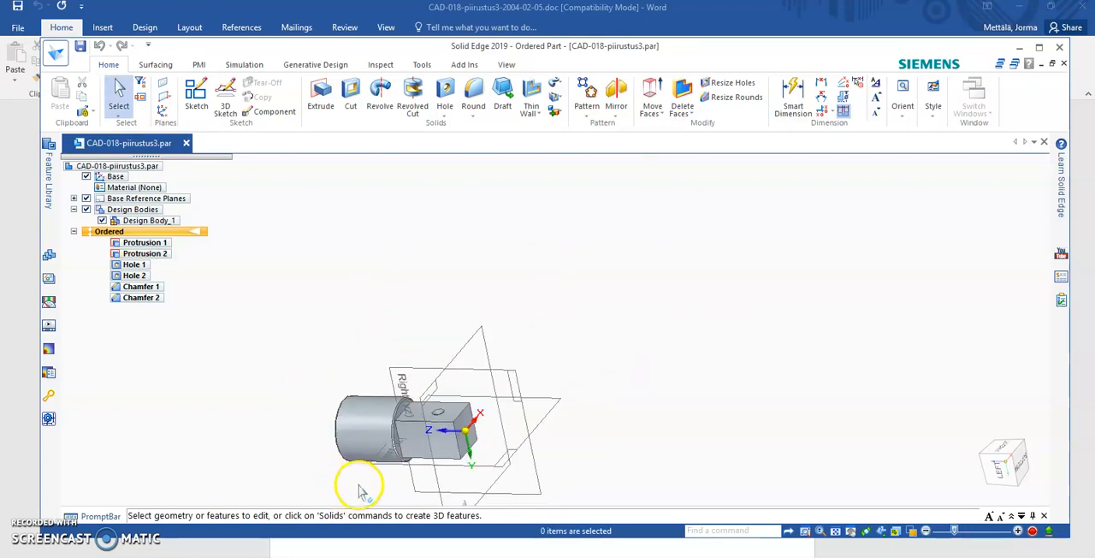
scroll(359, 492, "up", 5)
mouse_move(273, 421)
middle_mouse_down()
mouse_move(457, 432)
mouse_move(332, 388)
mouse_move(264, 399)
mouse_move(272, 404)
middle_mouse_up()
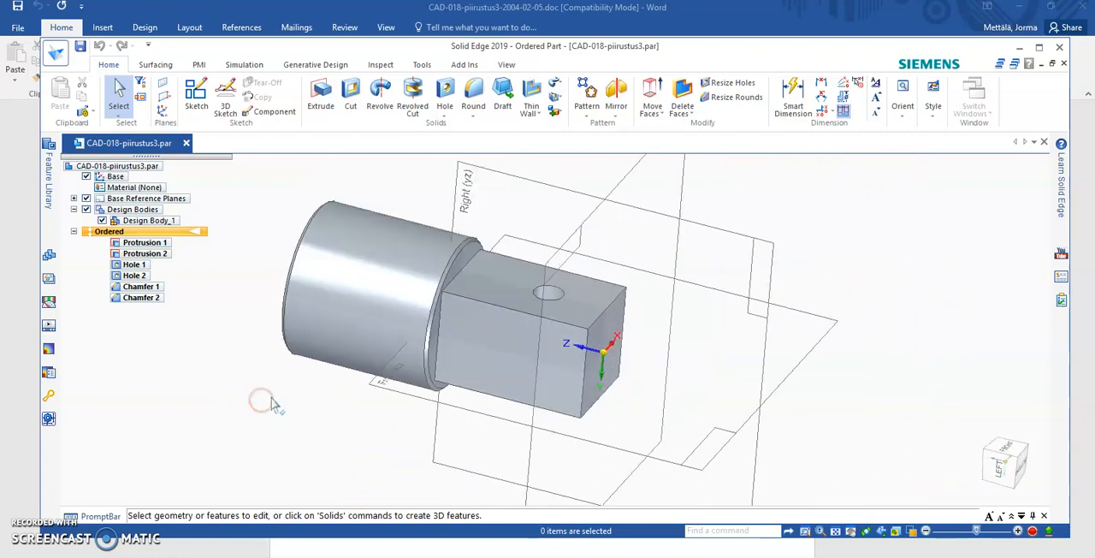